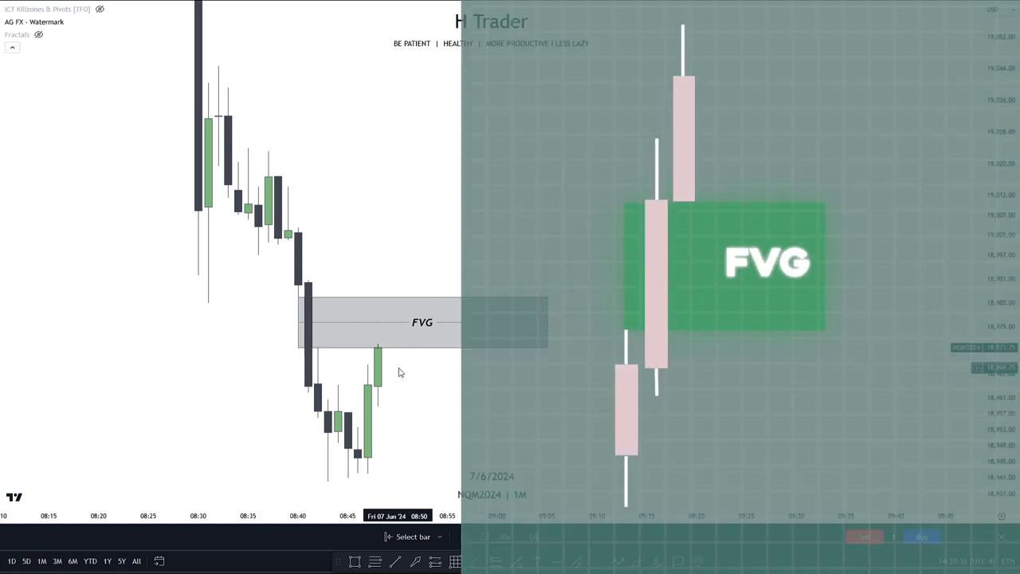
Play the one-minute bar replay forward from the FVG zone and pause it once price has traded through the zone.
click(465, 539)
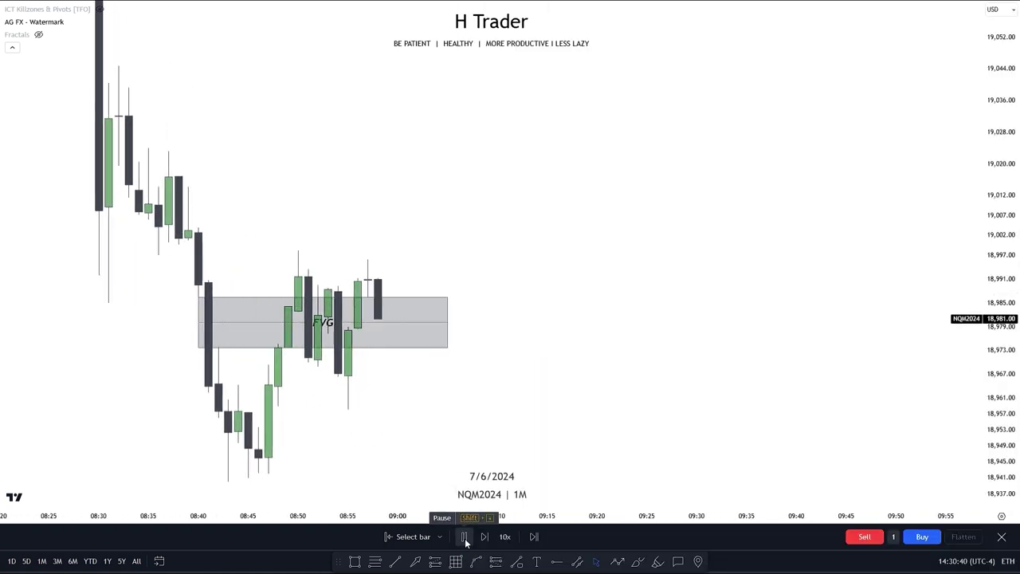
click(465, 539)
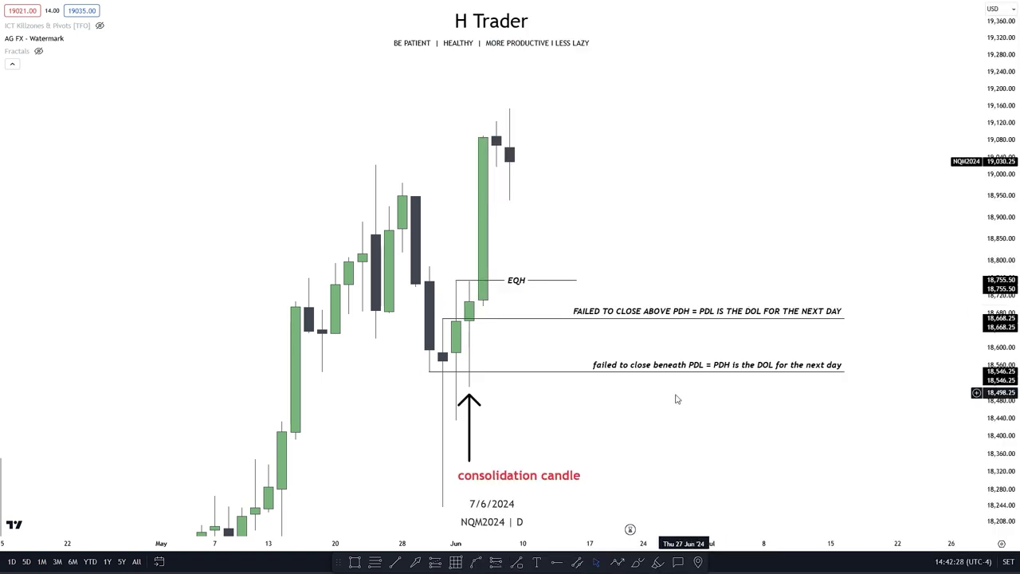
Examine the early June daily candles around the EQH line, the two failed-to-close levels and the marked consolidation candle.
drag(670, 391, 635, 387)
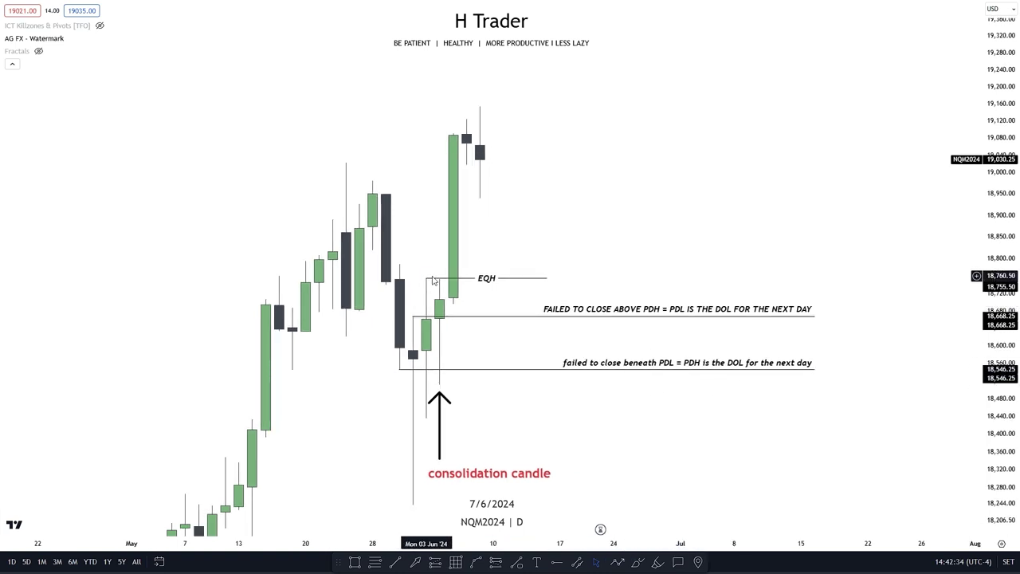
drag(588, 424, 628, 481)
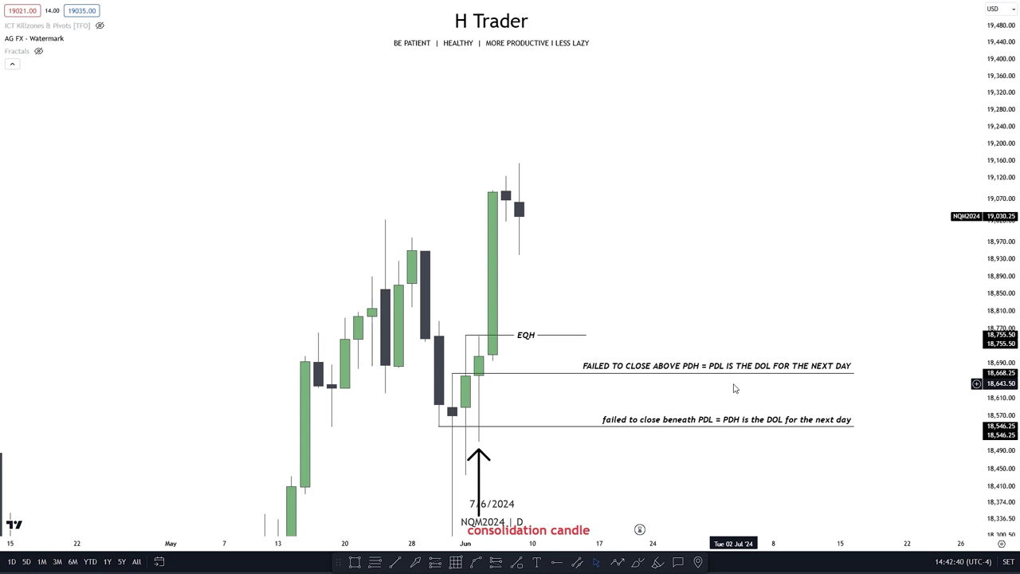
drag(567, 410, 557, 348)
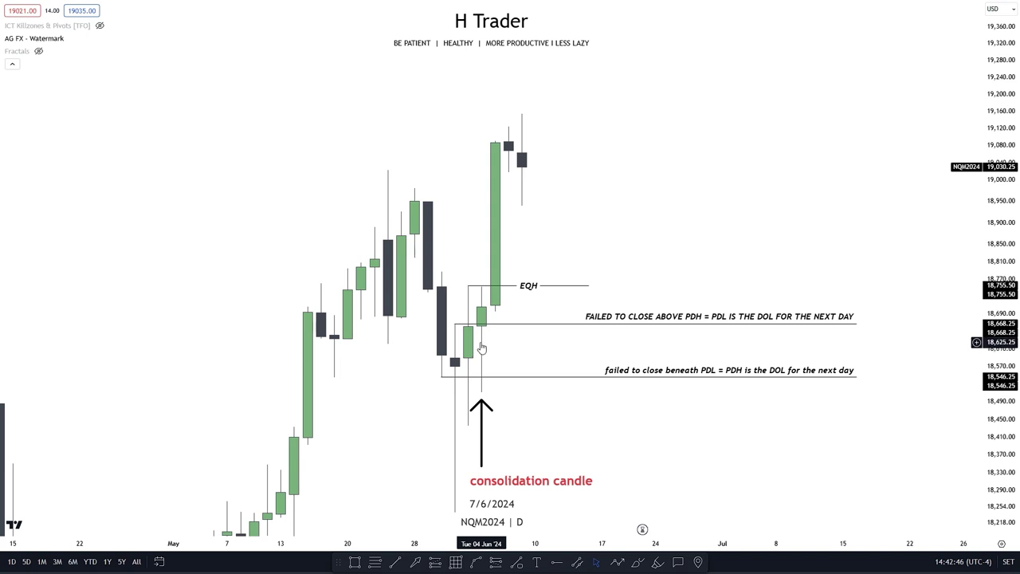
drag(510, 355, 525, 307)
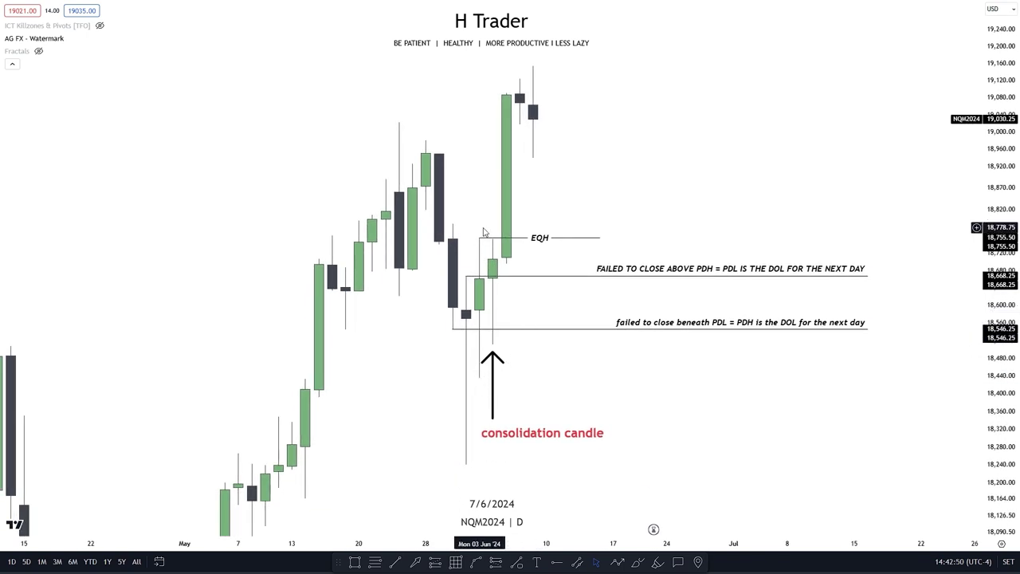
scroll(537, 388, up, 2)
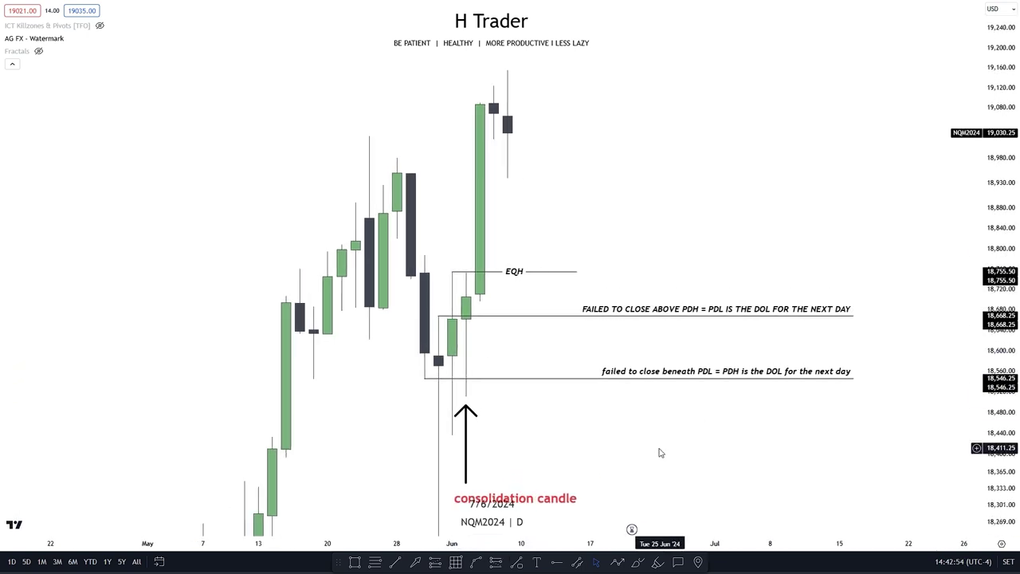
scroll(638, 414, up, 2)
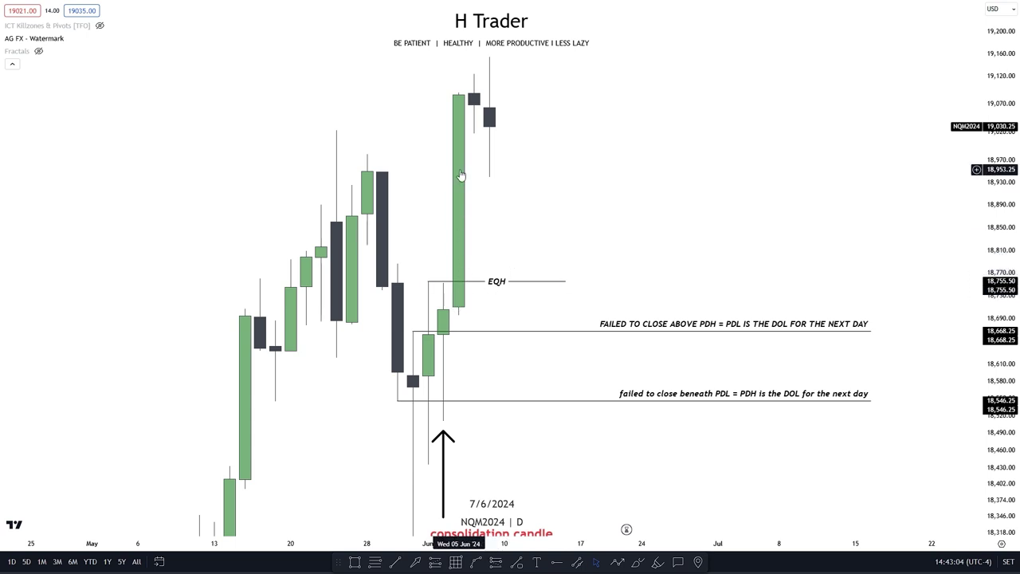
drag(538, 224, 548, 269)
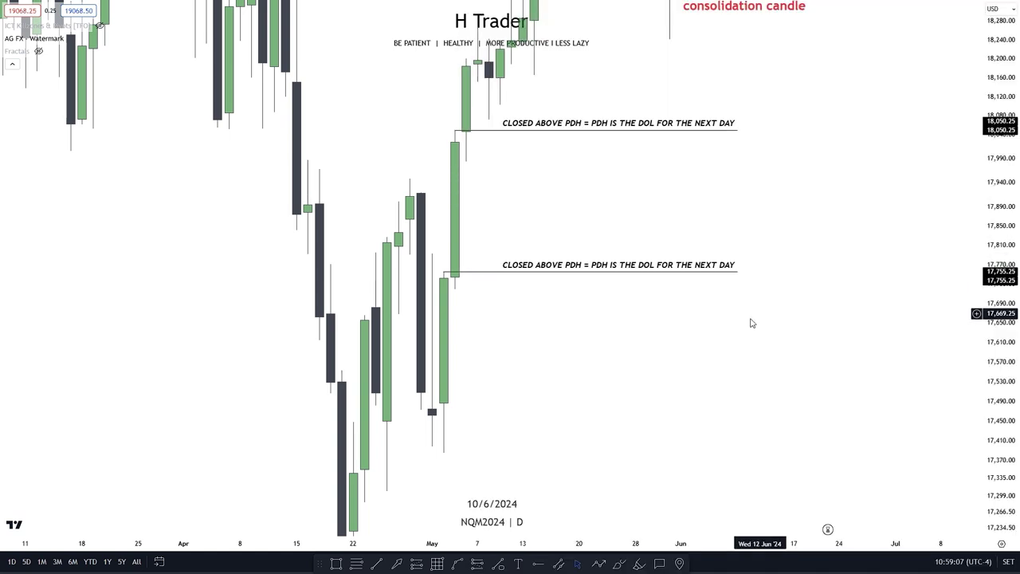
Examine the early May daily candles at the two lines labelled CLOSED ABOVE PDH = PDH IS THE DOL FOR THE NEXT DAY.
drag(749, 321, 758, 358)
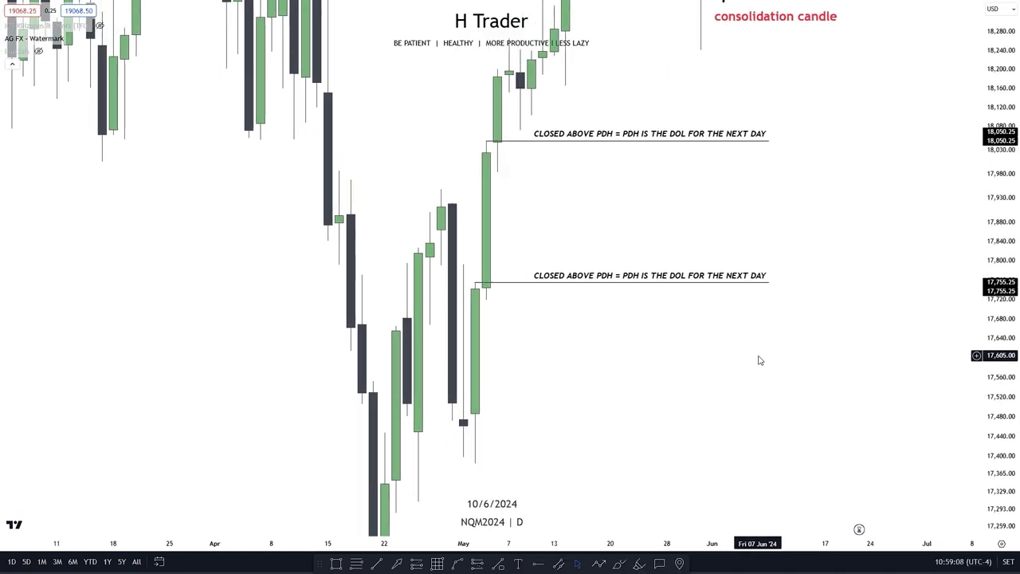
click(608, 282)
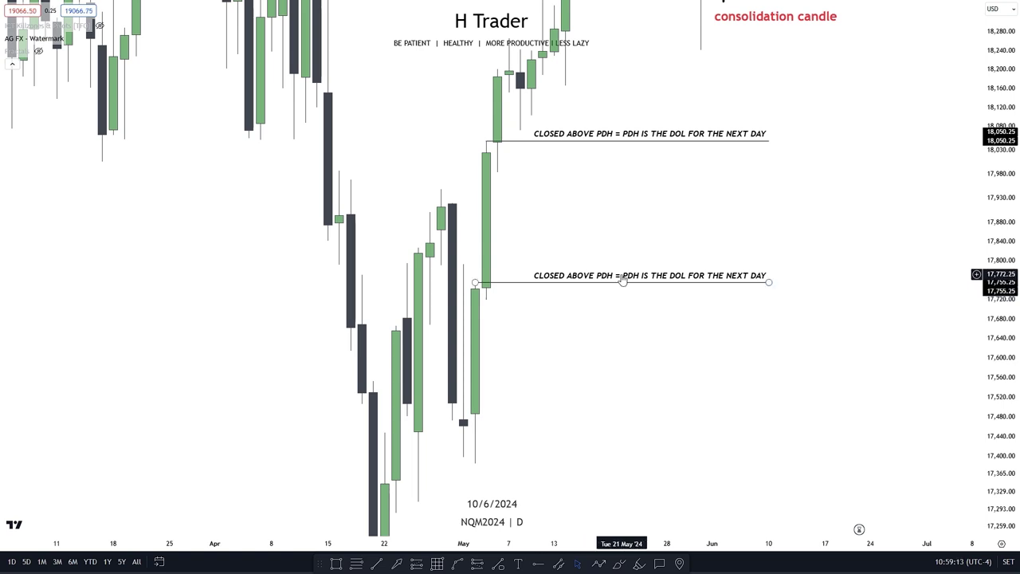
drag(587, 237, 561, 327)
click(548, 237)
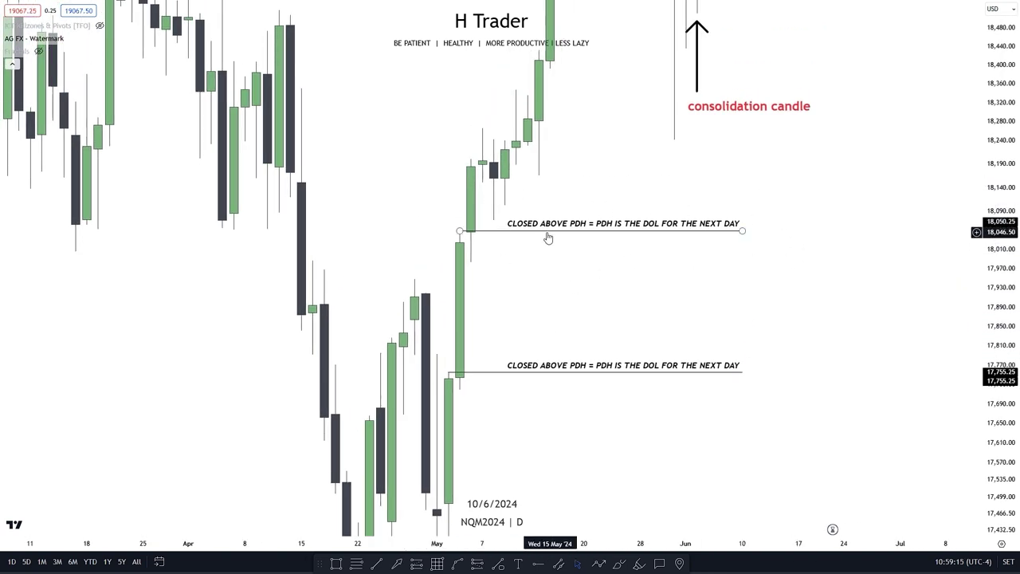
click(461, 348)
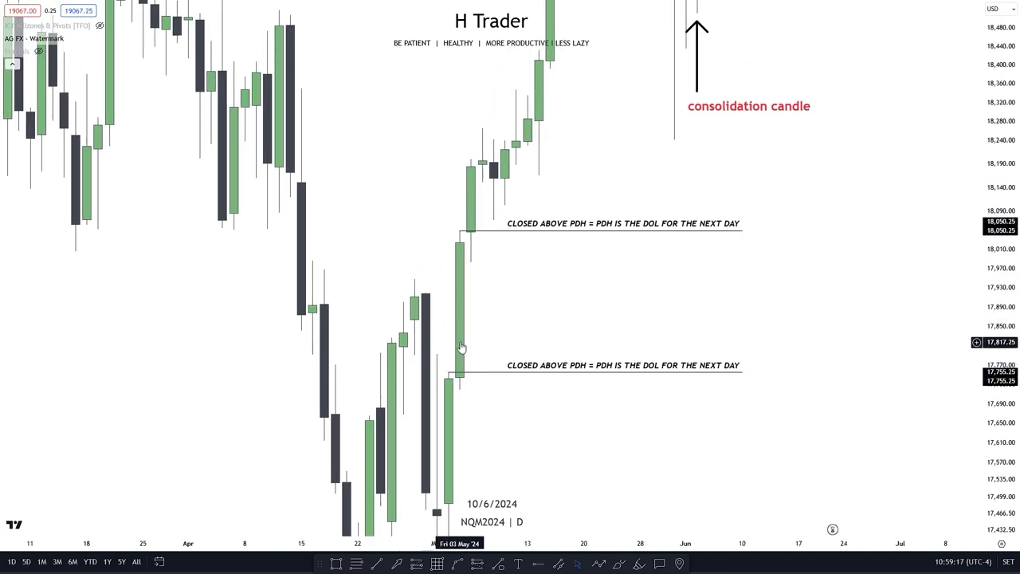
scroll(470, 348, right, 2)
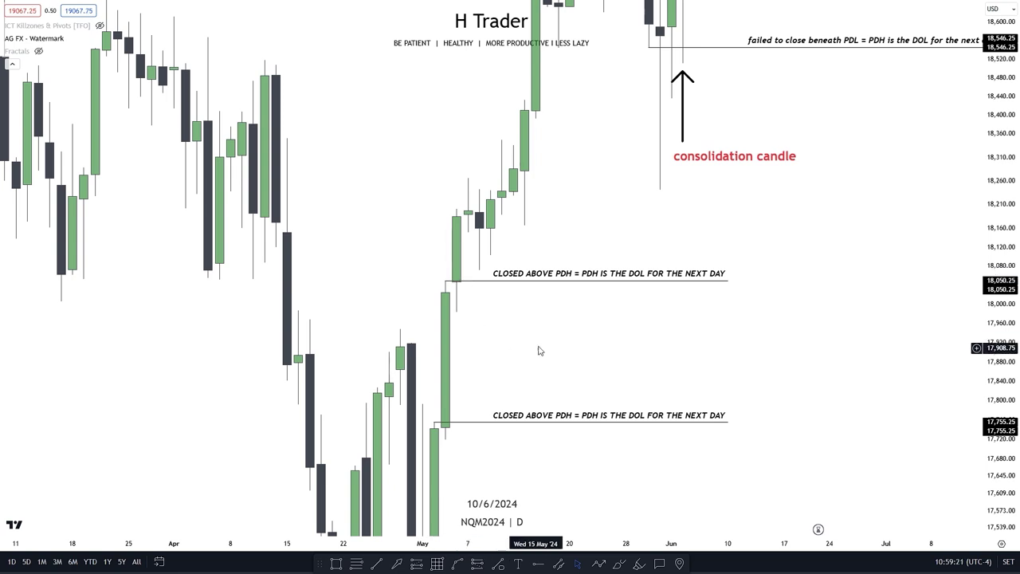
drag(539, 349, 694, 351)
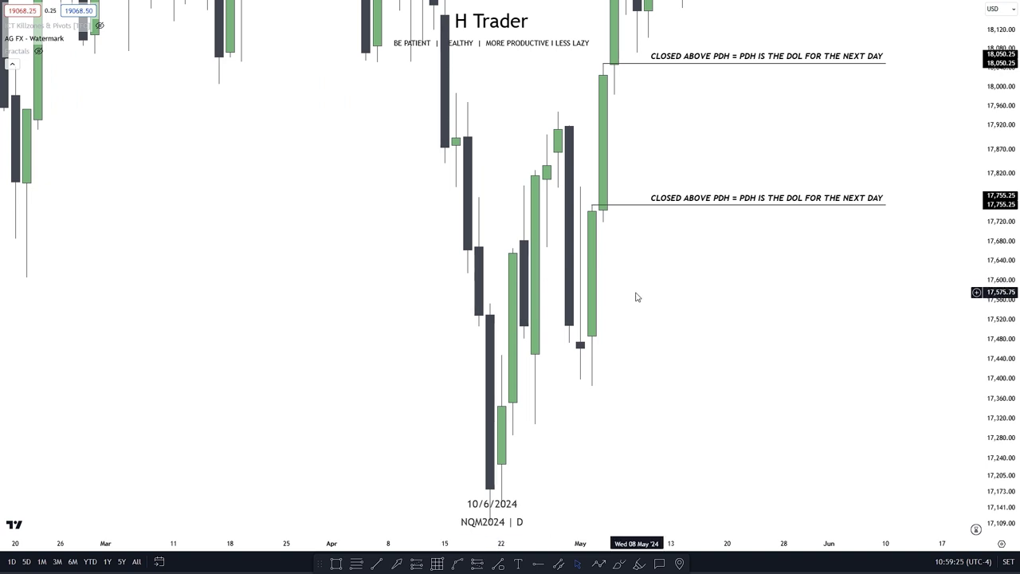
scroll(709, 342, right, 1)
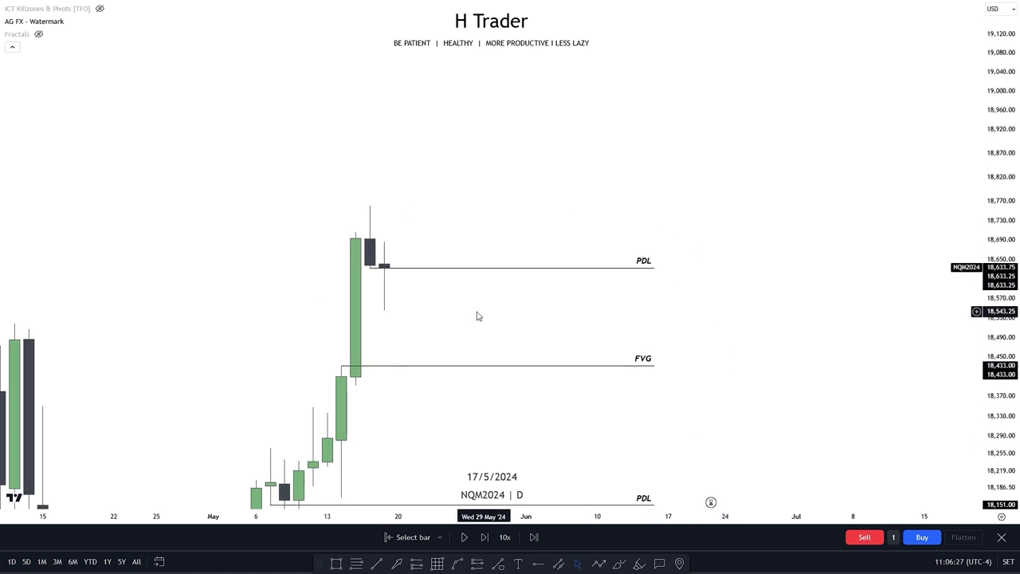
Examine how the 16 and 17 May 2024 daily candles closed relative to the PDL line above the FVG level.
scroll(477, 317, up, 2)
scroll(503, 337, down, 2)
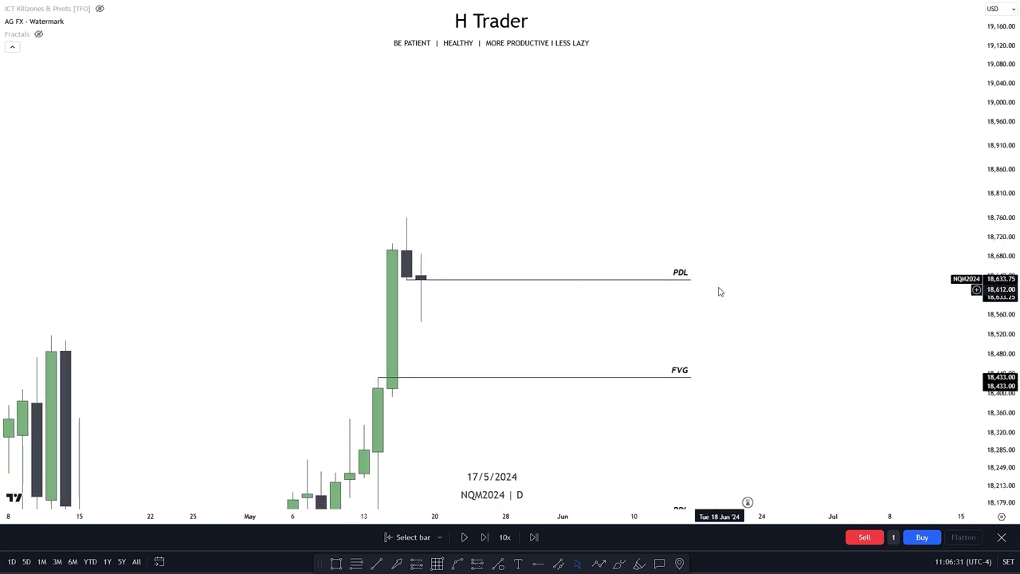
scroll(558, 302, left, 1)
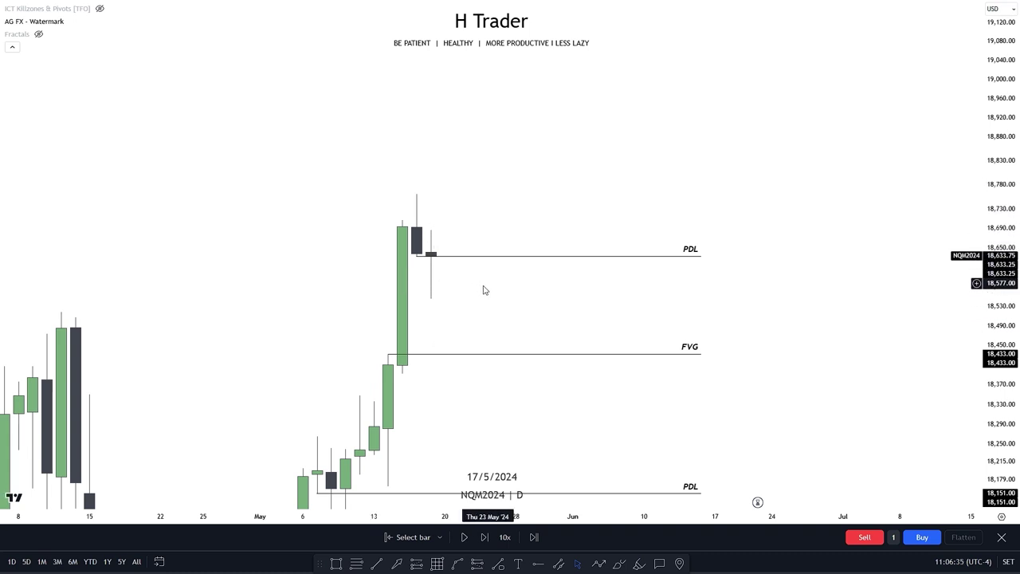
drag(483, 290, 440, 325)
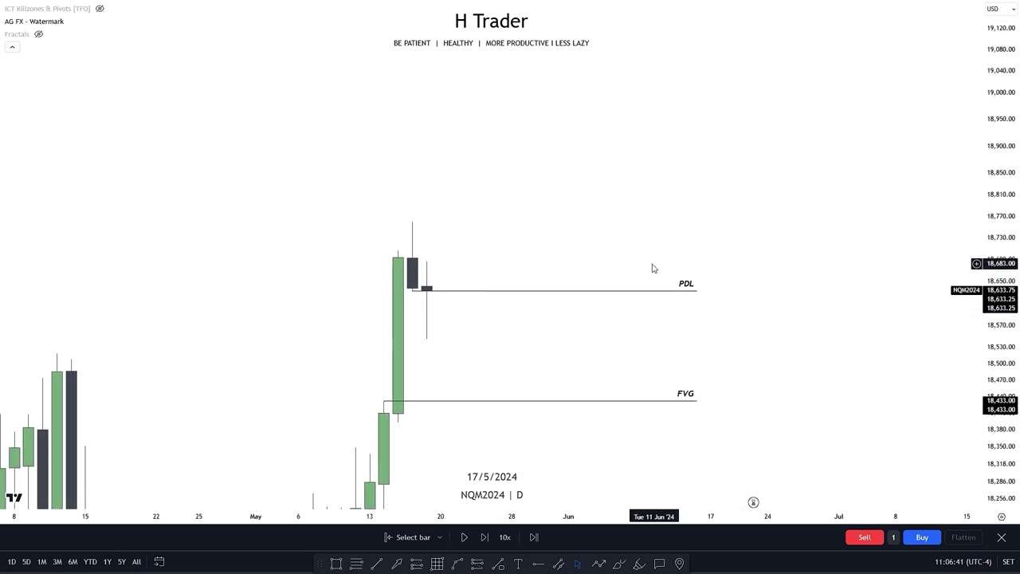
drag(530, 340, 494, 346)
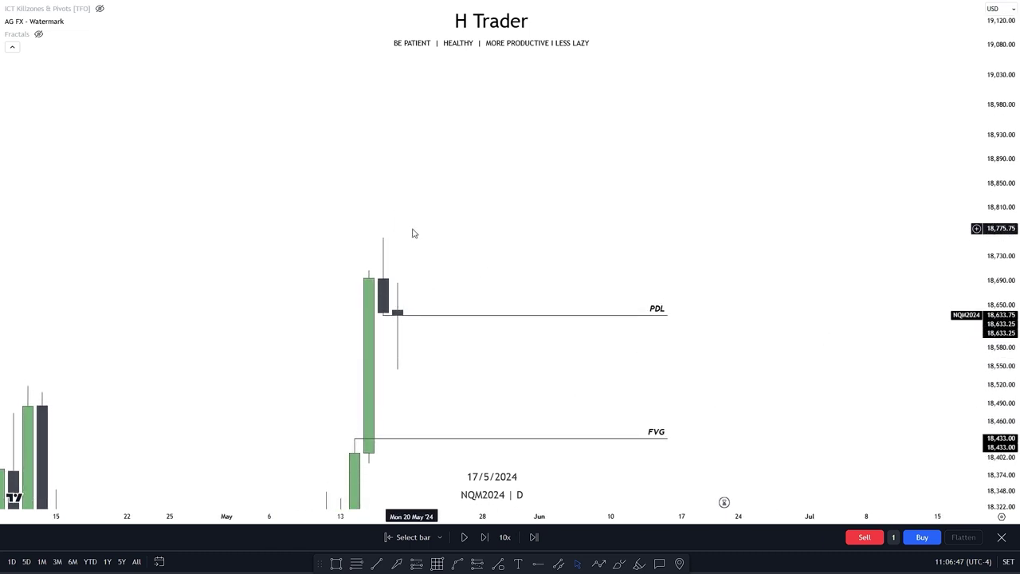
drag(413, 234, 419, 192)
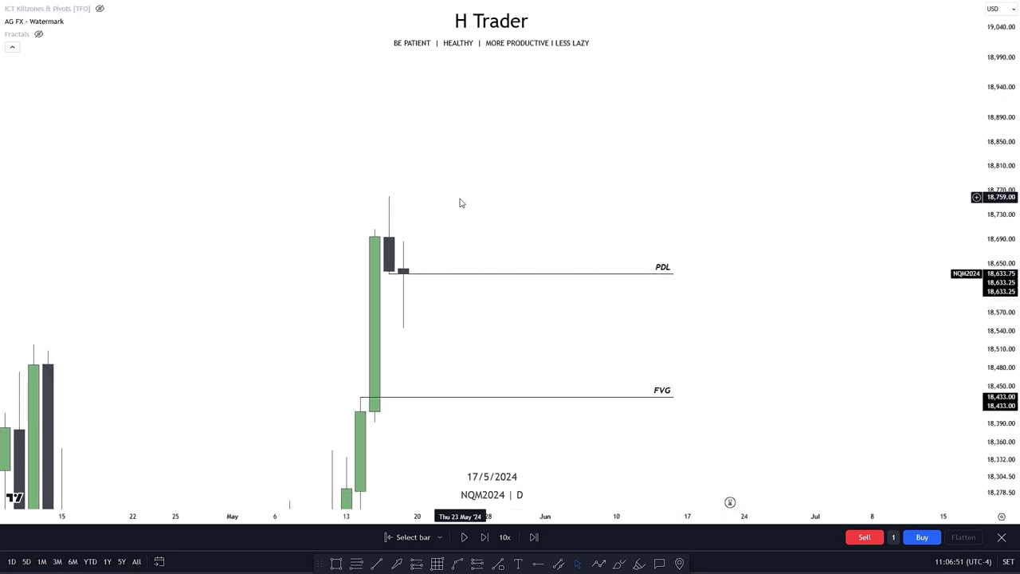
drag(465, 241, 471, 301)
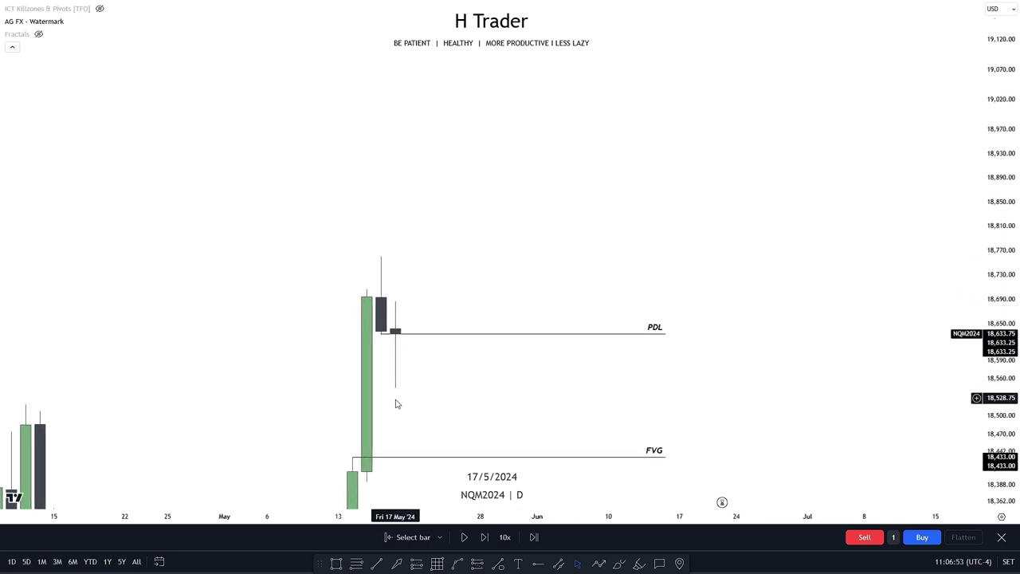
Draw short horizontal lines from the 17 May candle's high at 18,686.75 and the 16 May candle's high at 18,760.75.
click(377, 563)
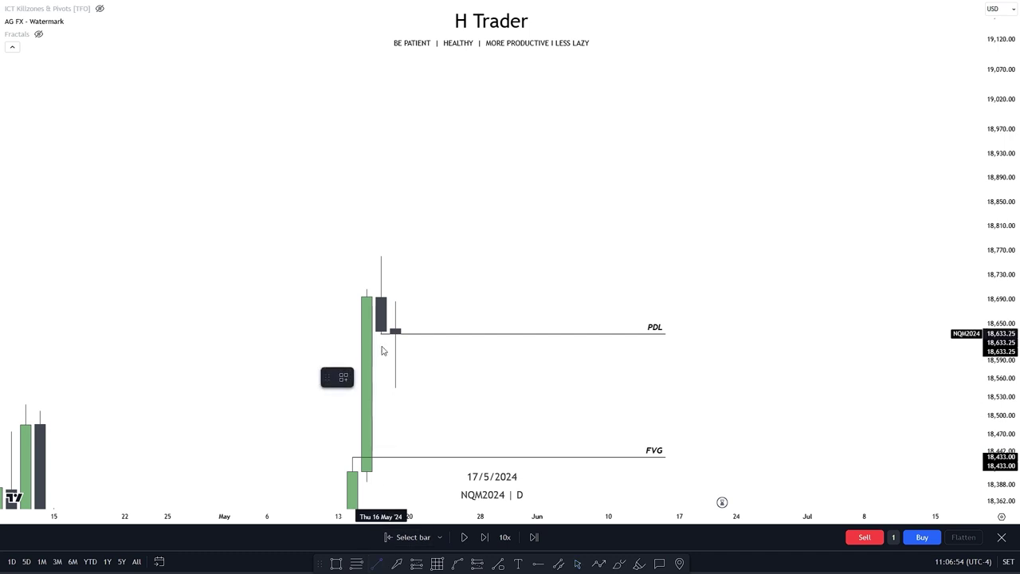
click(395, 302)
click(438, 301)
click(389, 565)
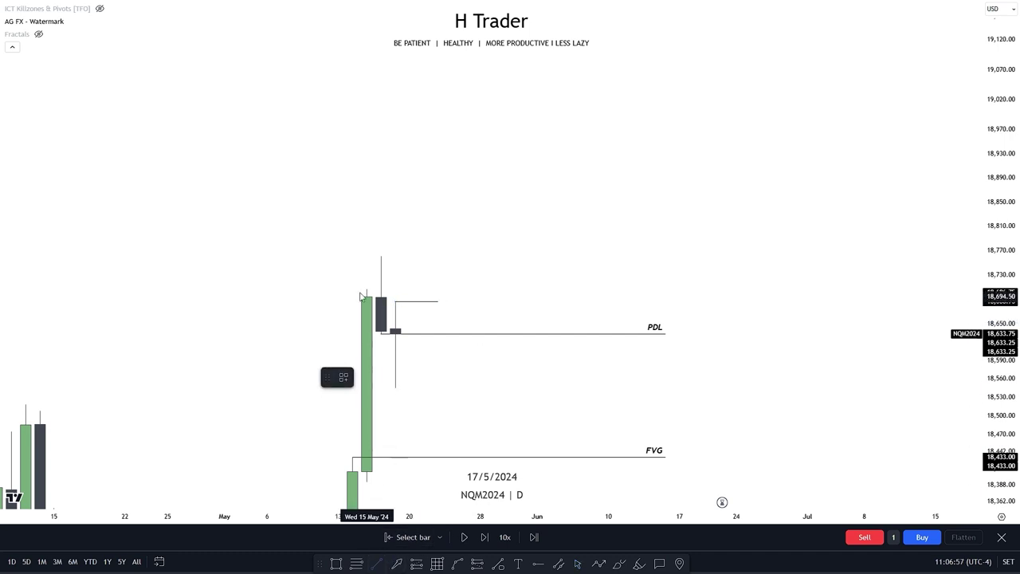
click(381, 256)
click(451, 275)
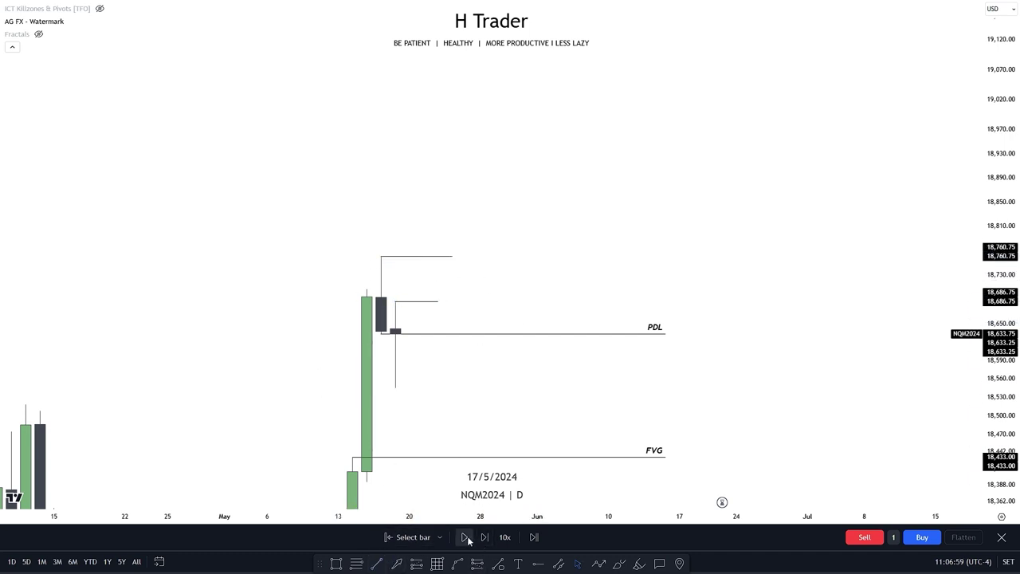
Advance the daily replay five bars beyond 17 May 2024, one bar at a time.
click(484, 536)
click(483, 537)
click(484, 536)
click(484, 537)
click(484, 536)
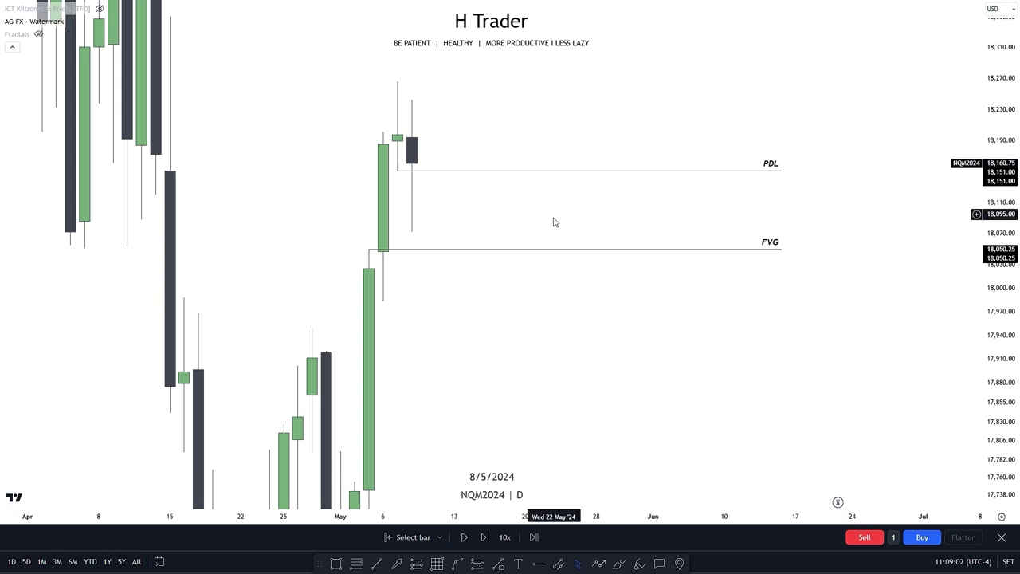
Draw a short horizontal line from the 8 May candle's high at 18,242.25 and run the replay forward to 13 May 2024.
drag(550, 229, 553, 243)
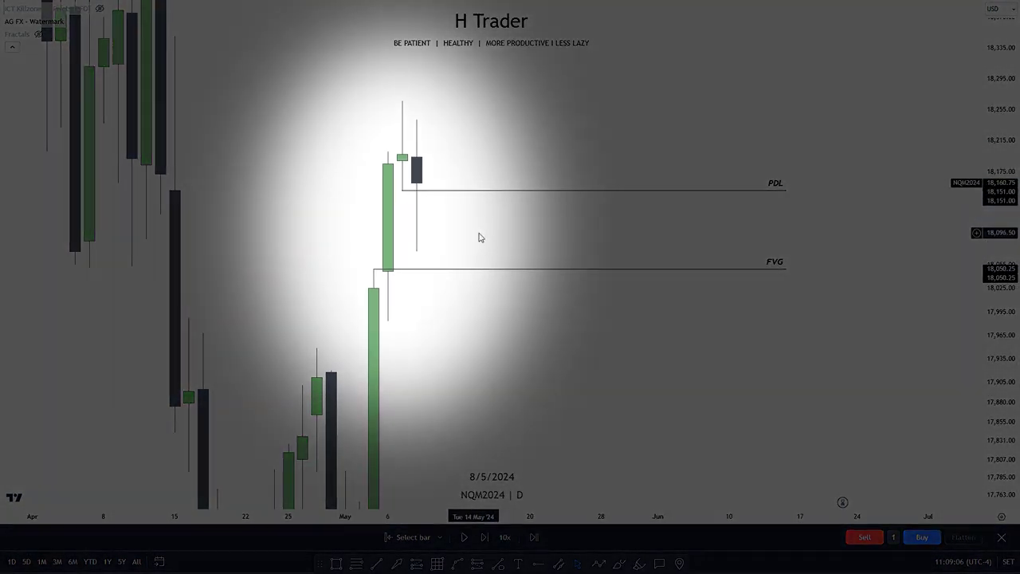
drag(479, 234, 474, 239)
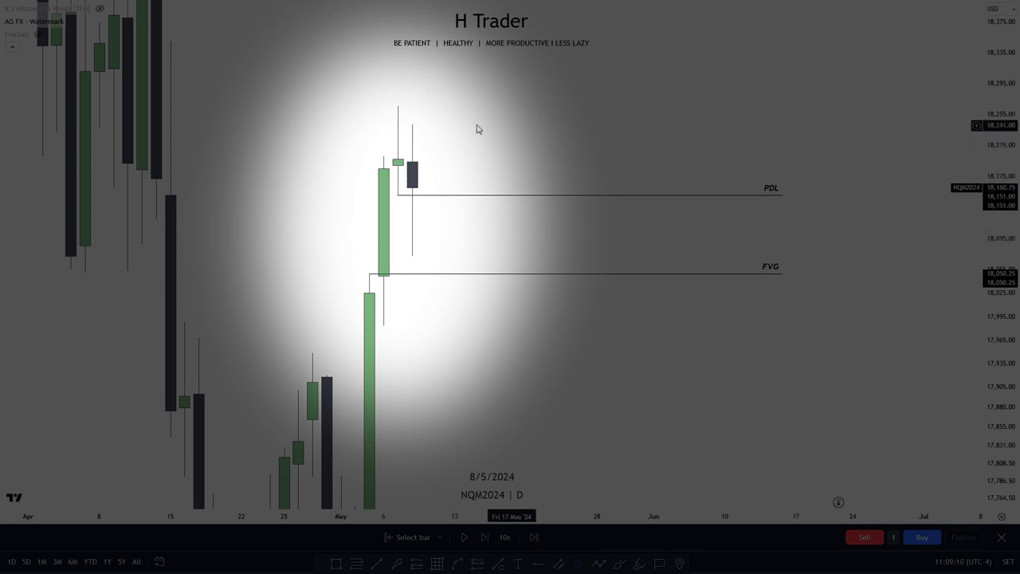
drag(507, 227, 501, 241)
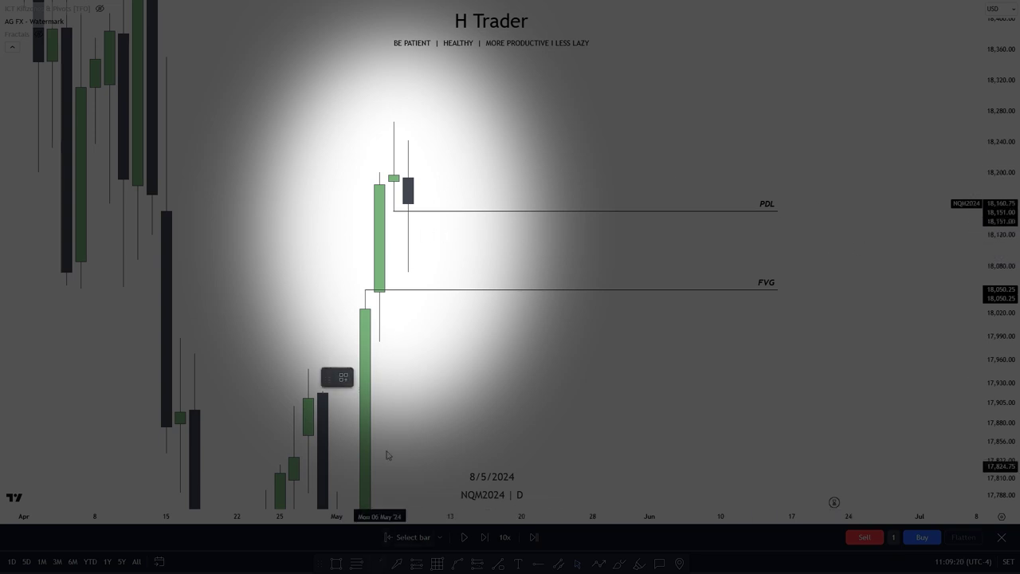
click(409, 141)
click(492, 141)
click(564, 153)
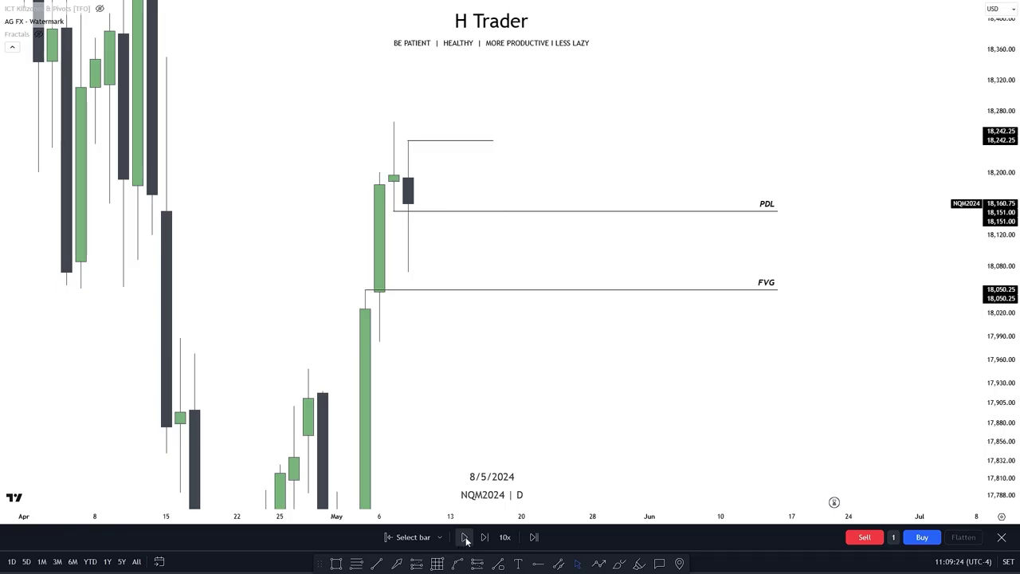
click(465, 538)
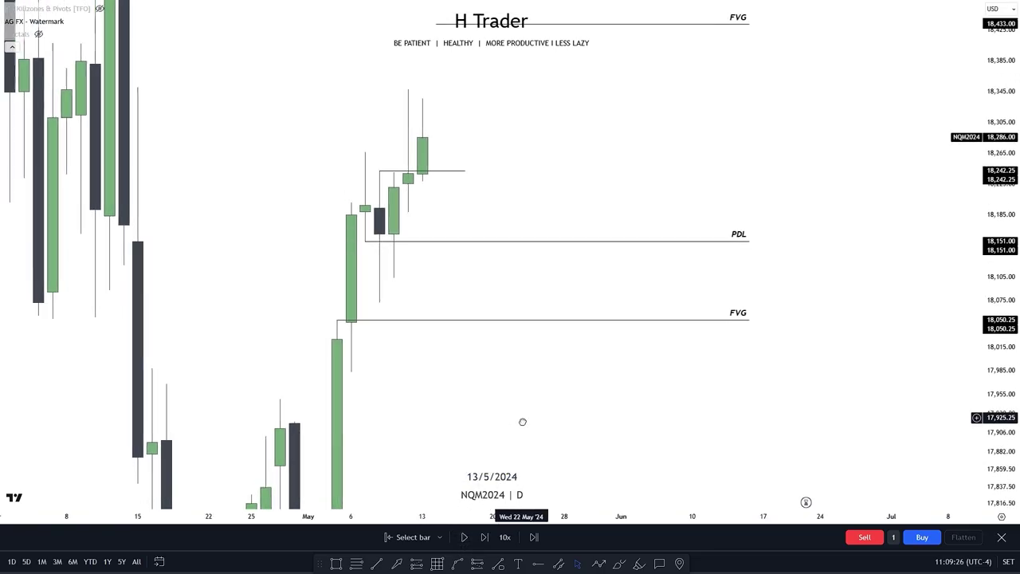
Draw a short horizontal line from the high of the 7 May candle, just above the previously marked high.
drag(523, 421, 542, 454)
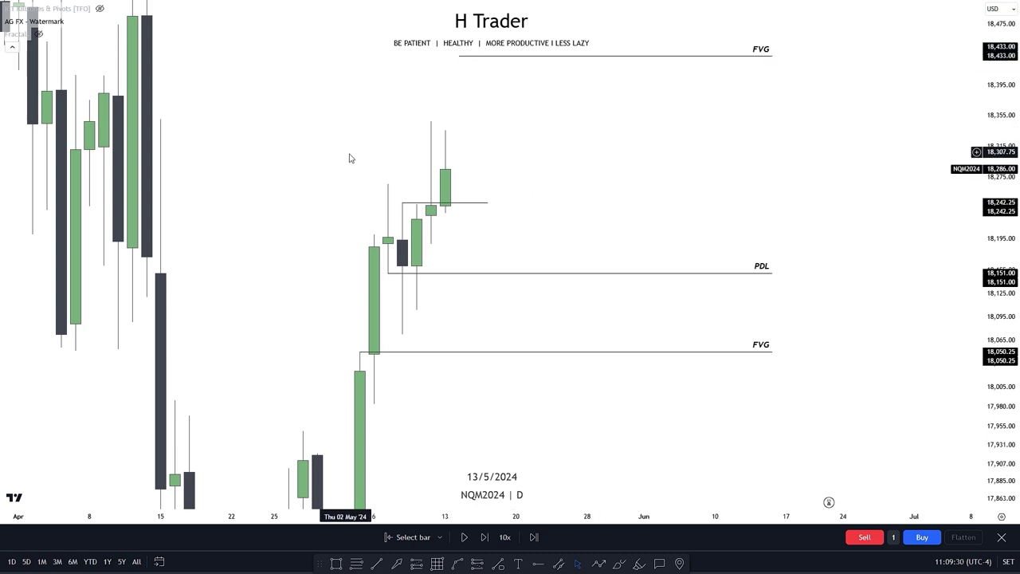
key(alt+t)
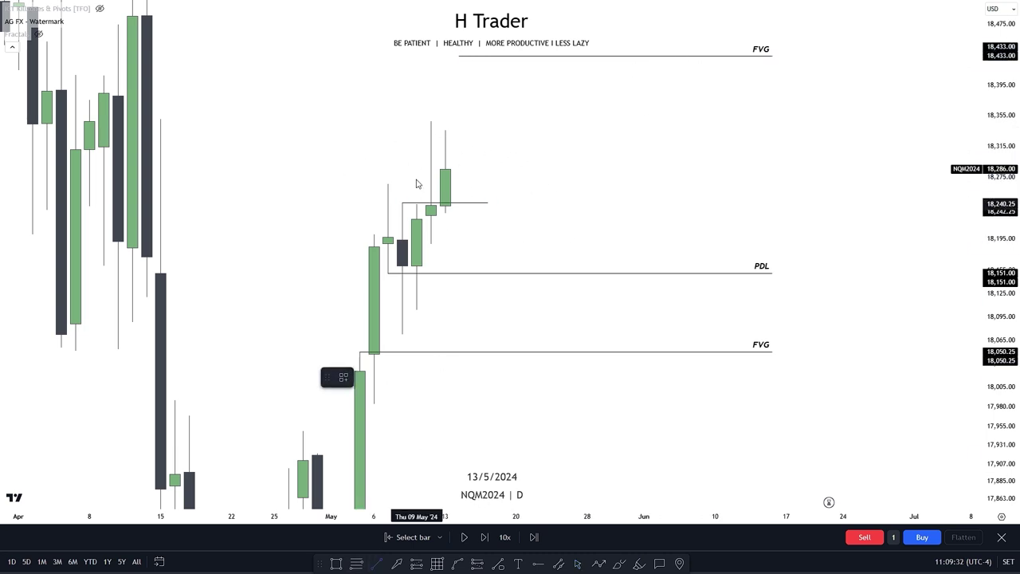
click(388, 184)
click(473, 184)
click(554, 213)
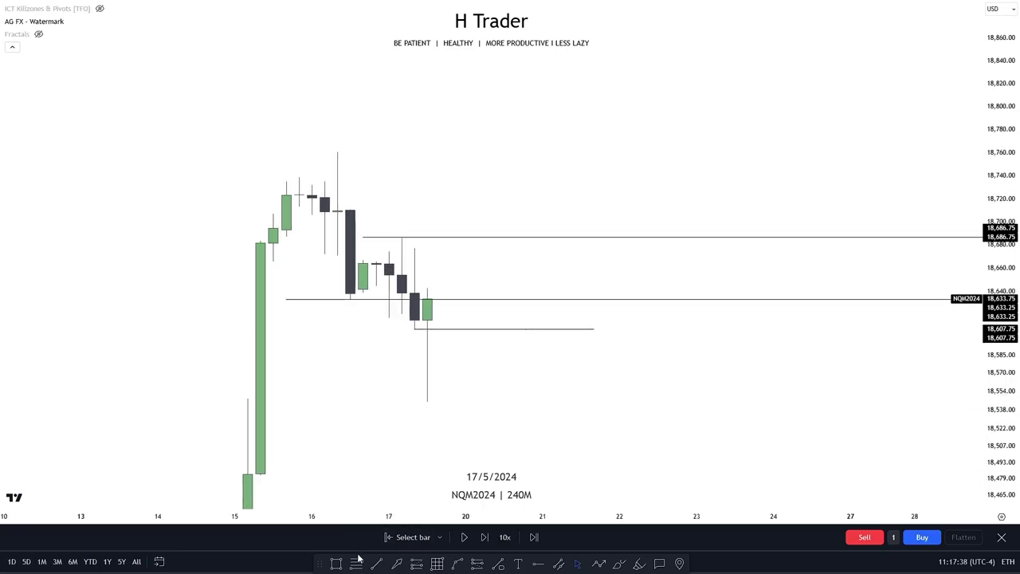
Draw a Fibonacci retracement over the 15 May gap from the candle high at 18,547.75 to the 14:00 candle's low at 18,665.75.
click(248, 398)
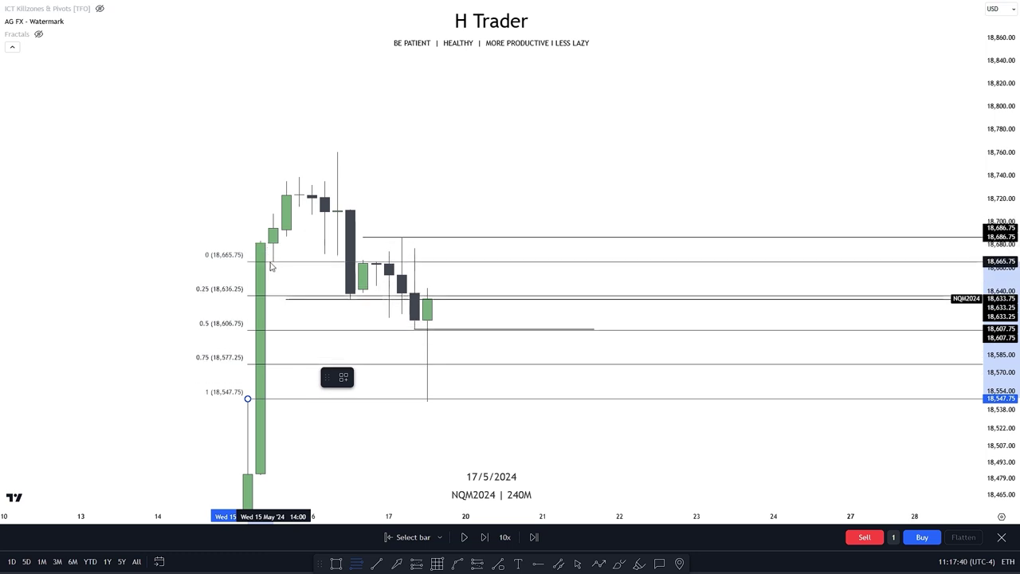
click(272, 261)
click(323, 435)
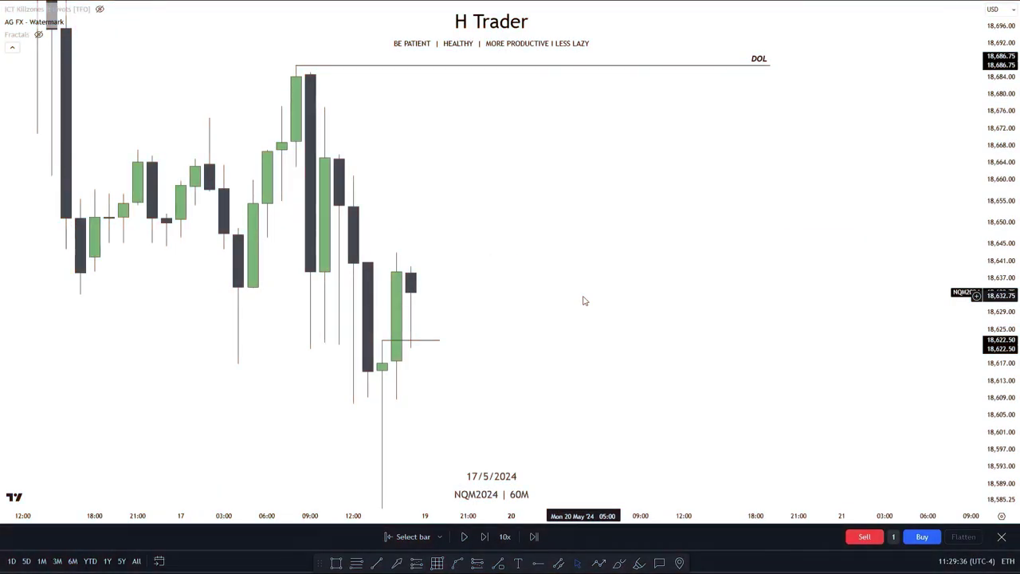
Re-anchor the short line below DOL as a horizontal line from the 17 May 15:00 candle's high at 18,643.00.
drag(582, 294, 563, 392)
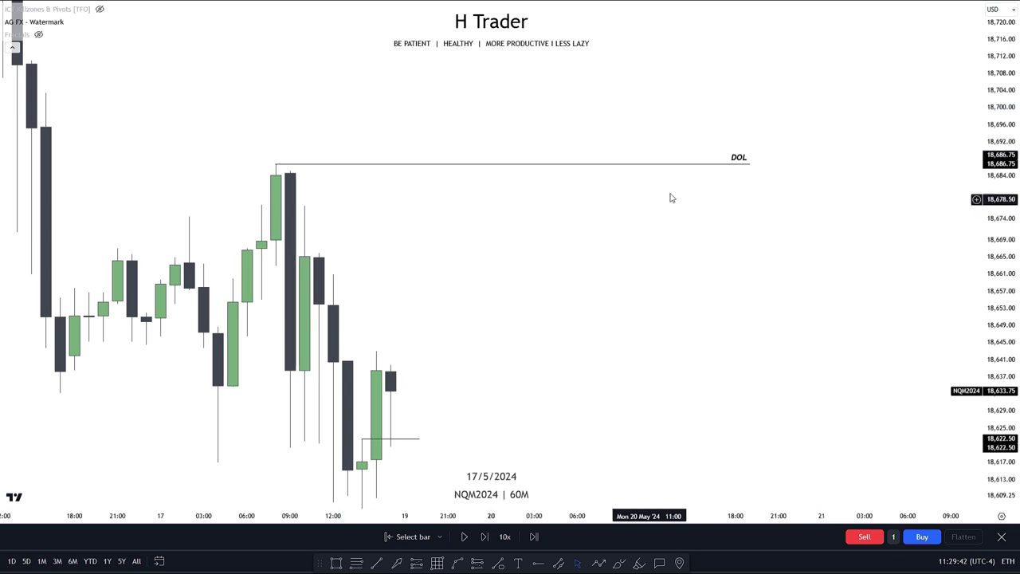
drag(651, 335, 721, 189)
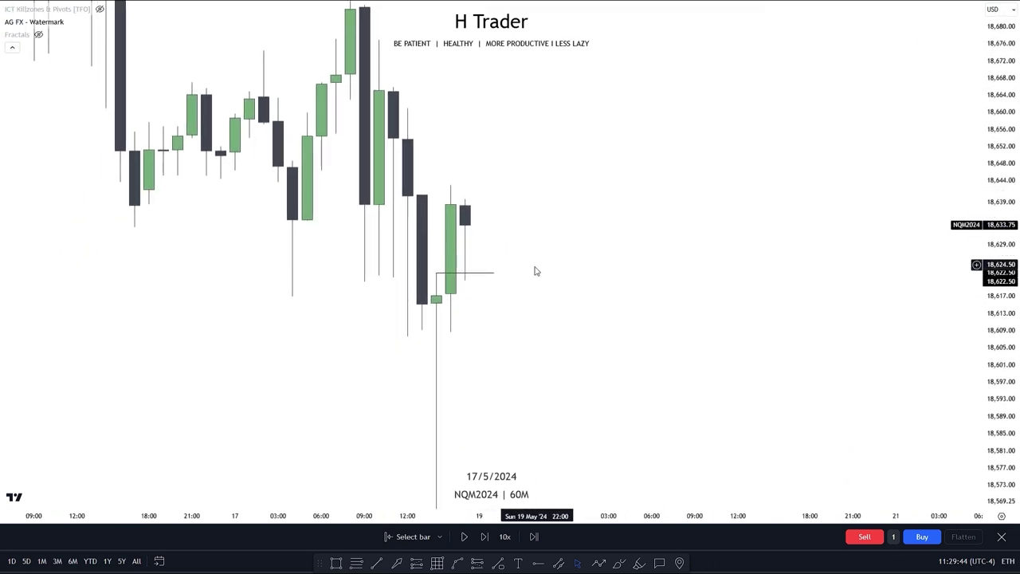
drag(534, 271, 529, 293)
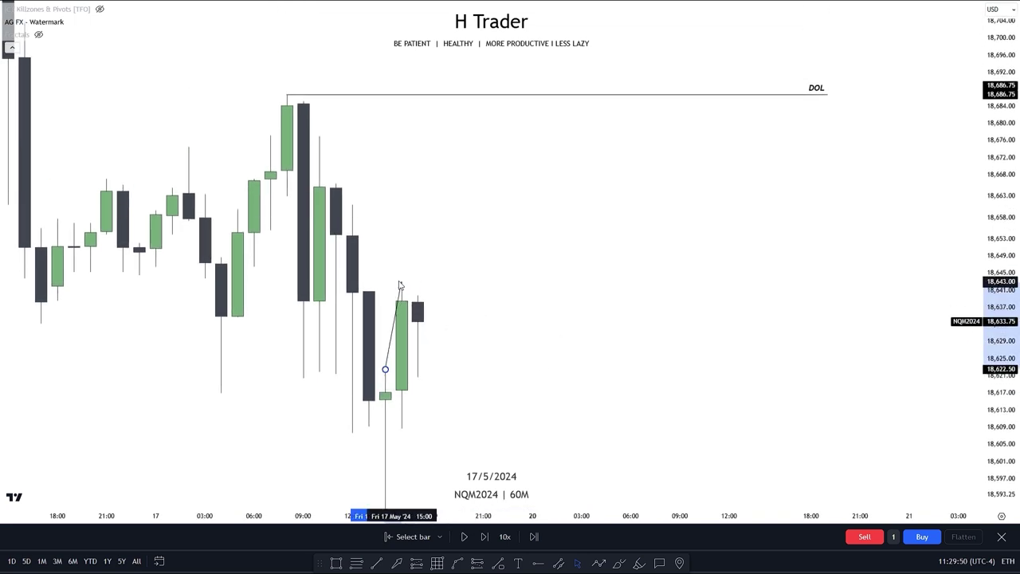
click(401, 282)
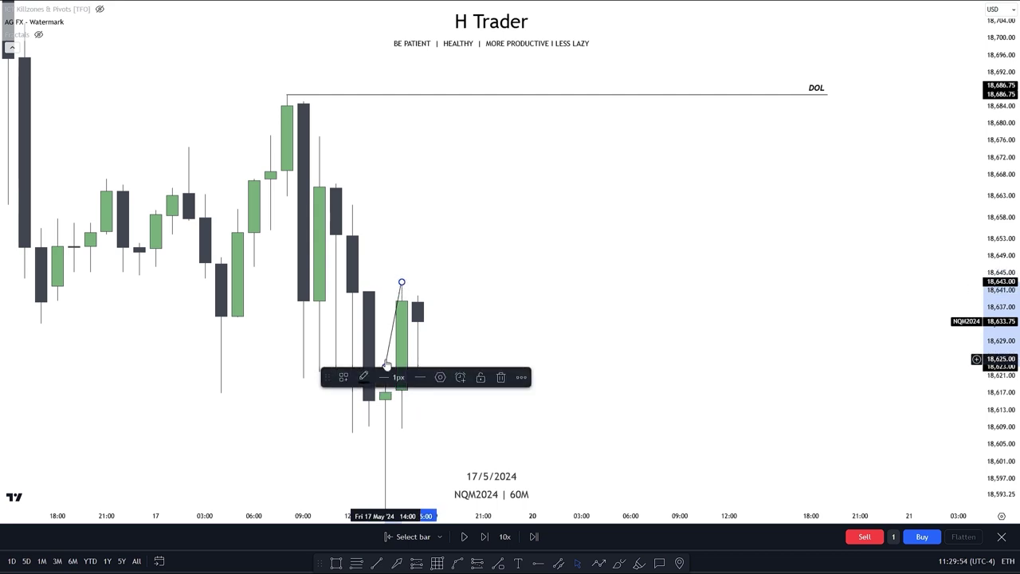
drag(386, 368, 818, 191)
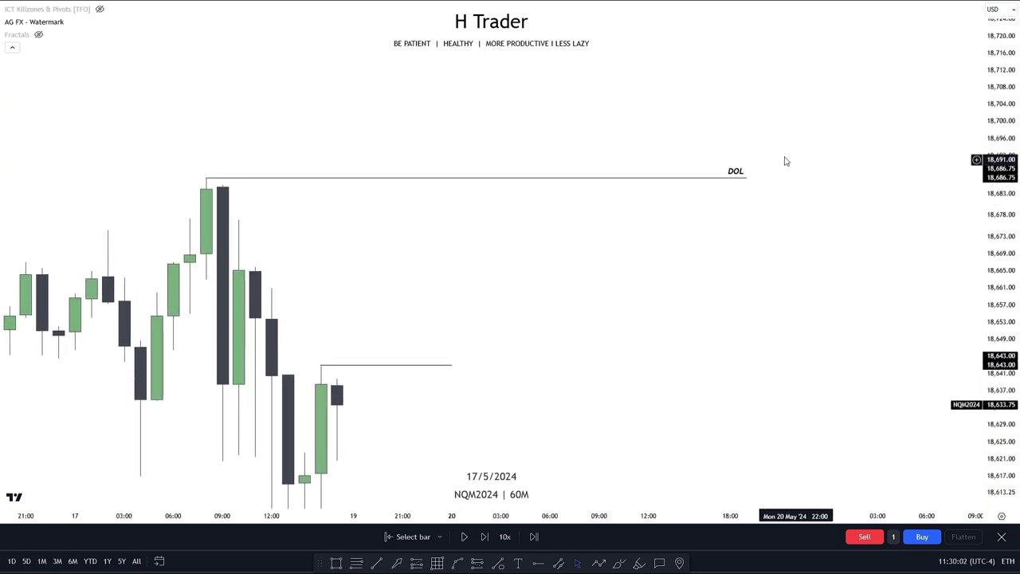
Run the 60-minute replay forward to 20 May 2024, past the DOL level.
scroll(809, 375, down, 4)
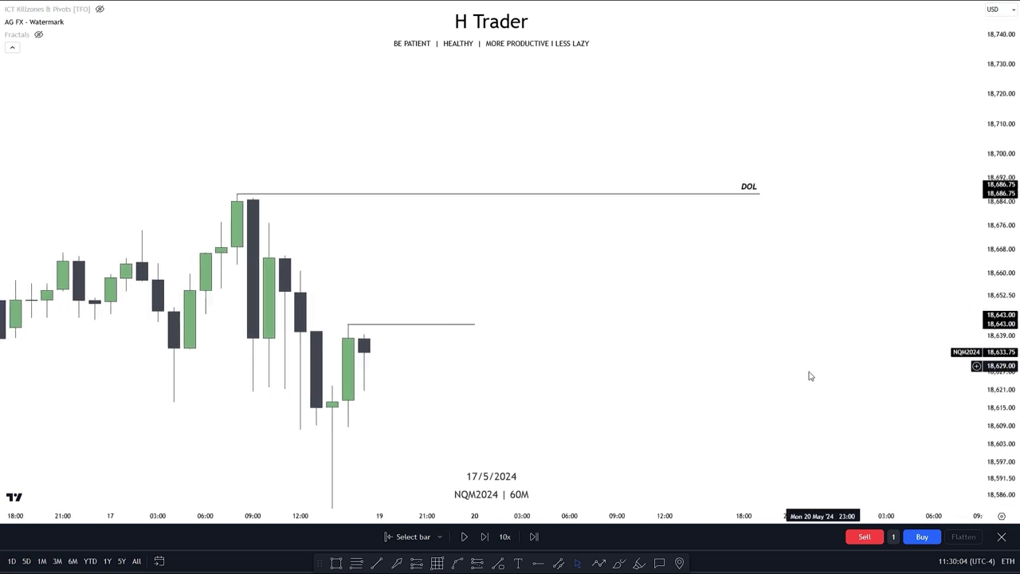
drag(673, 392, 663, 390)
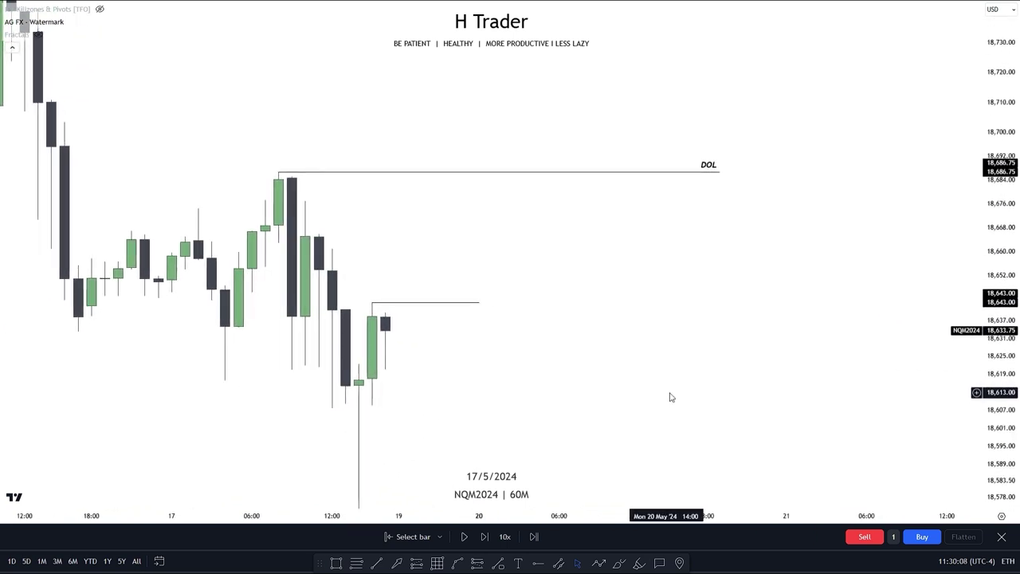
click(464, 536)
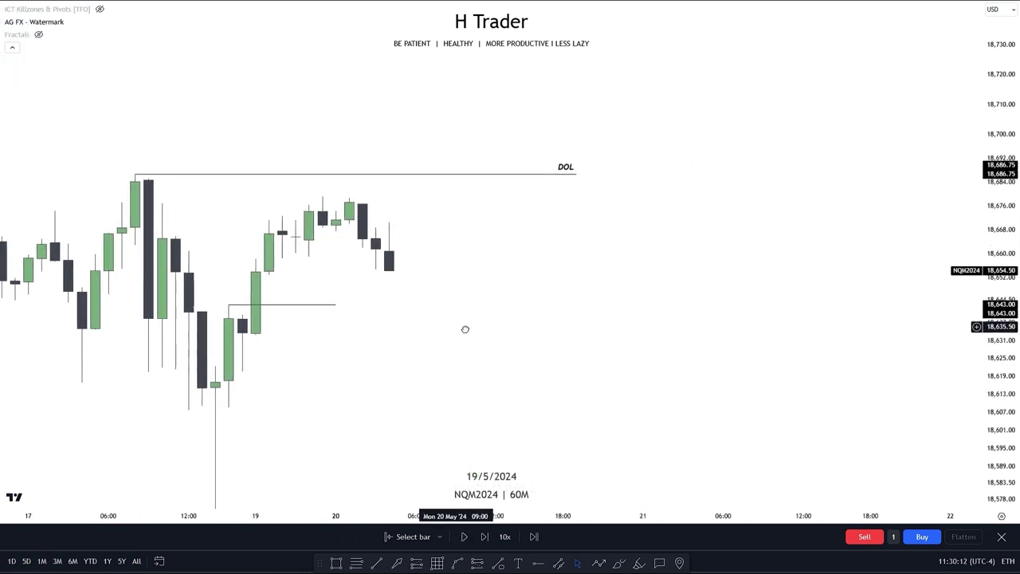
click(462, 537)
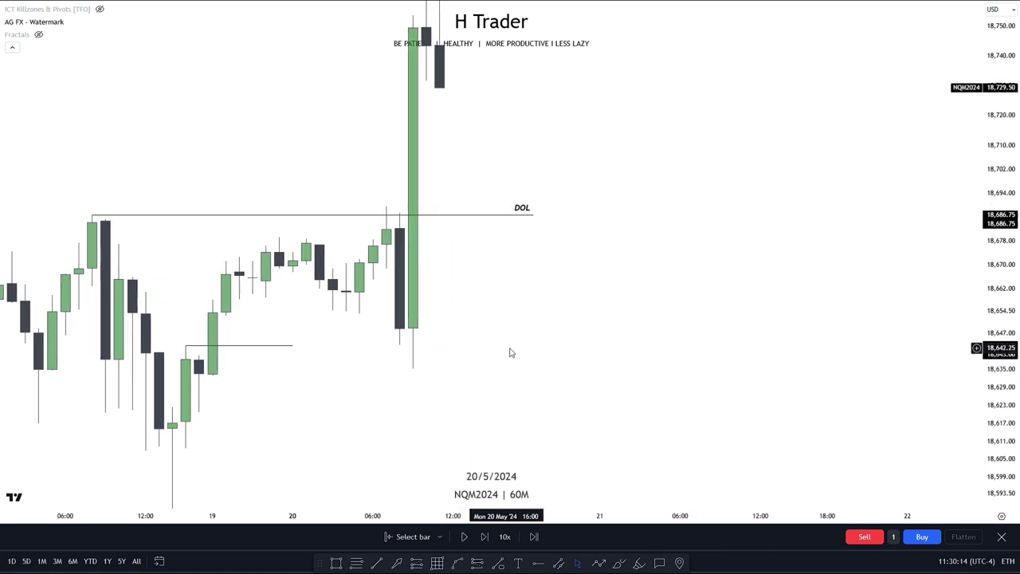
Move the short horizontal line below DOL to the 17 May 16:00 candle's high at 18,639.75.
drag(510, 354, 663, 314)
mouse_move(456, 316)
mouse_down()
mouse_move(498, 300)
mouse_move(391, 301)
mouse_move(461, 300)
mouse_up()
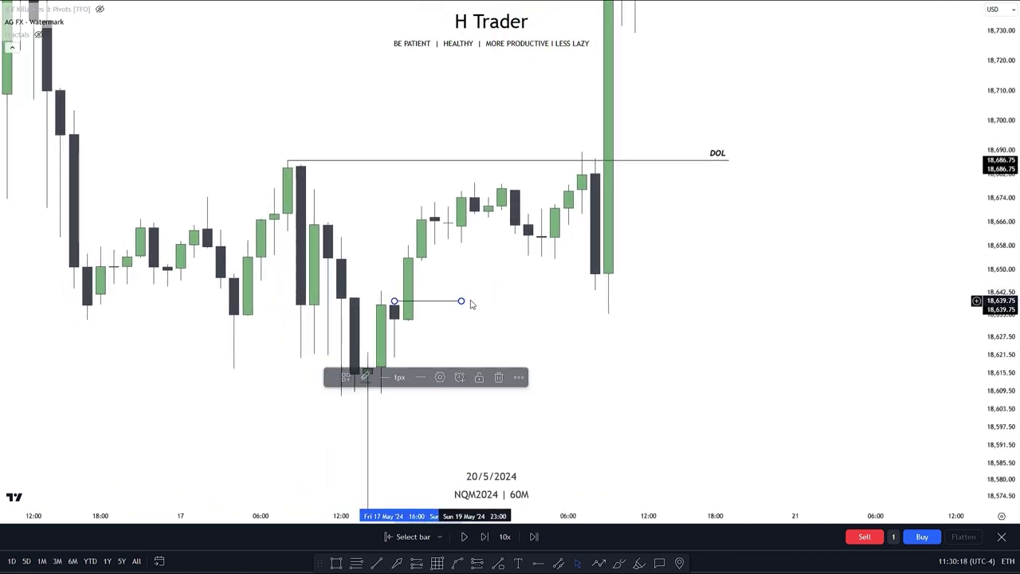
drag(725, 249, 611, 365)
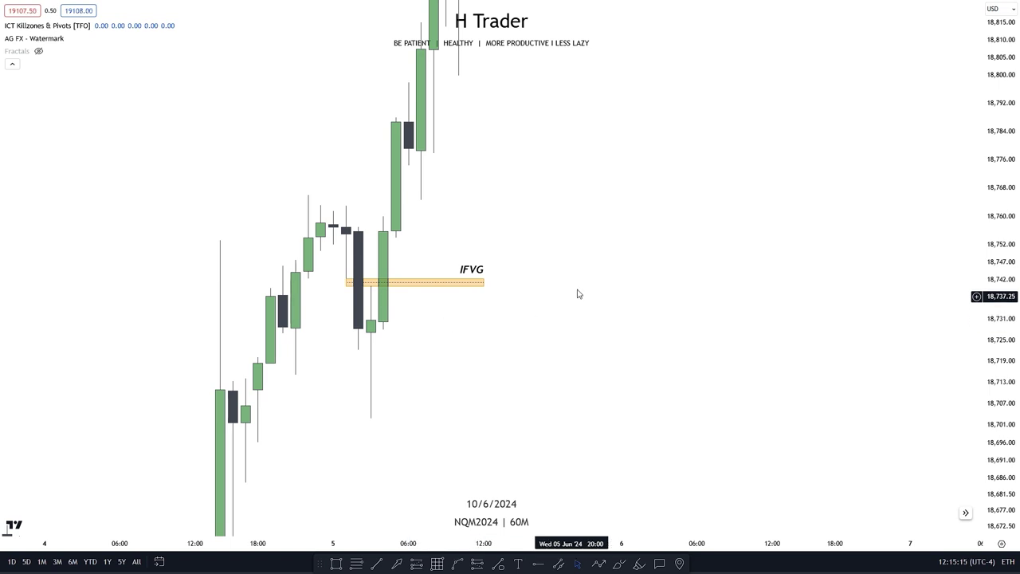
drag(521, 313, 519, 349)
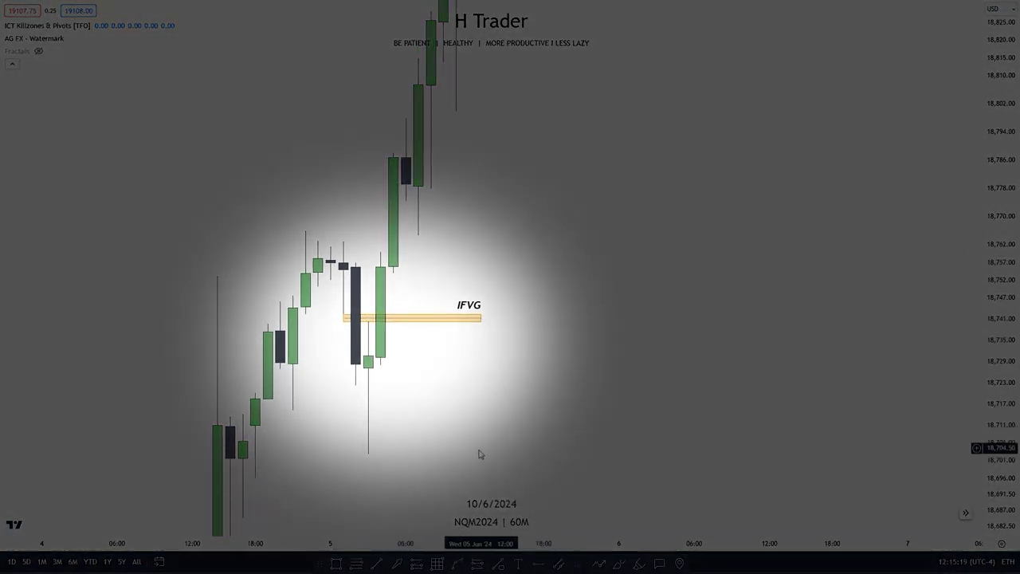
drag(478, 453, 458, 423)
click(336, 564)
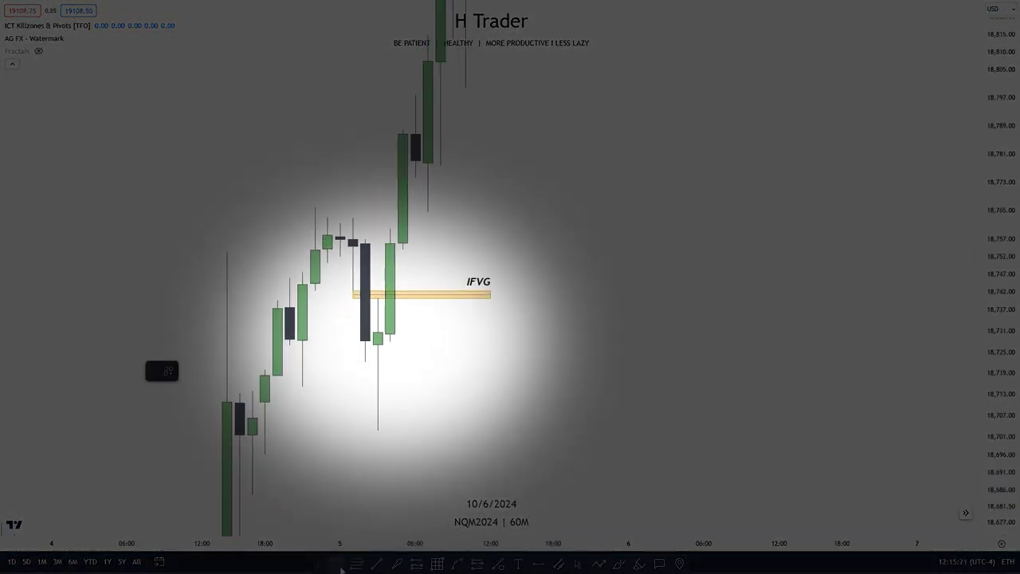
mouse_move(253, 418)
mouse_down()
mouse_move(419, 380)
mouse_move(704, 375)
mouse_up()
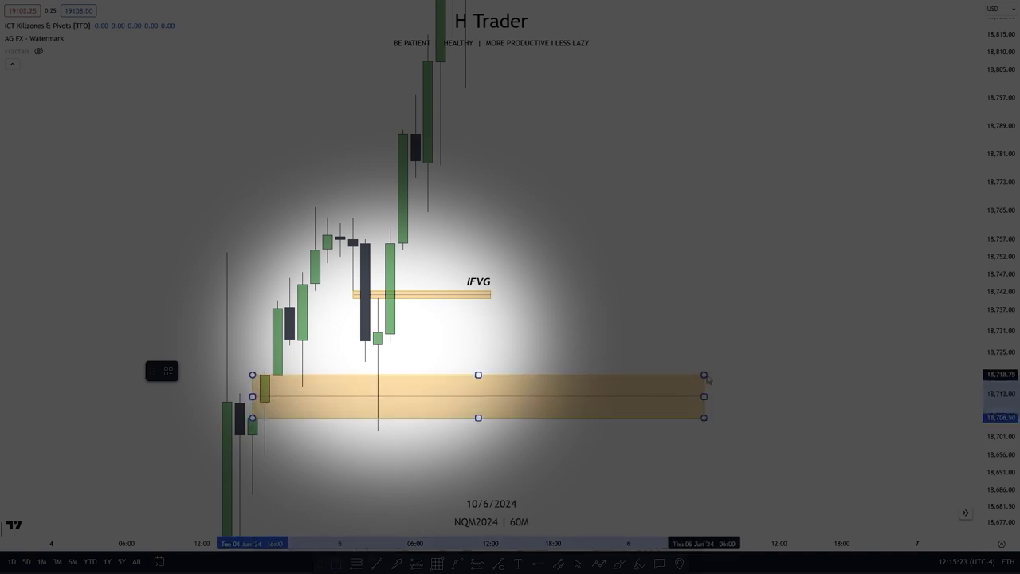
key(Delete)
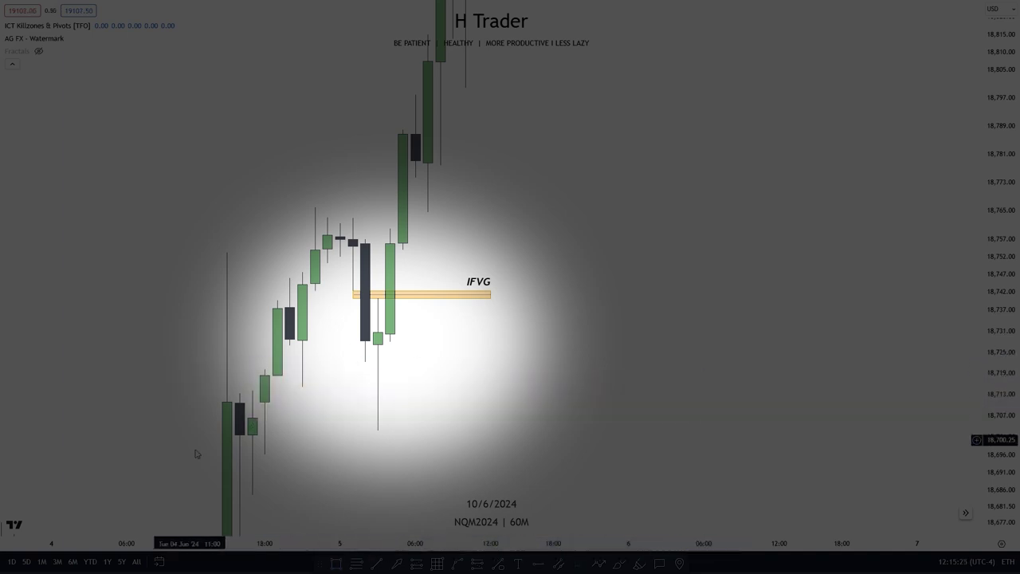
Draw a short horizontal line above the IFVG from the 4 June 22:00 candle's high at 18,766.00.
drag(505, 388, 519, 410)
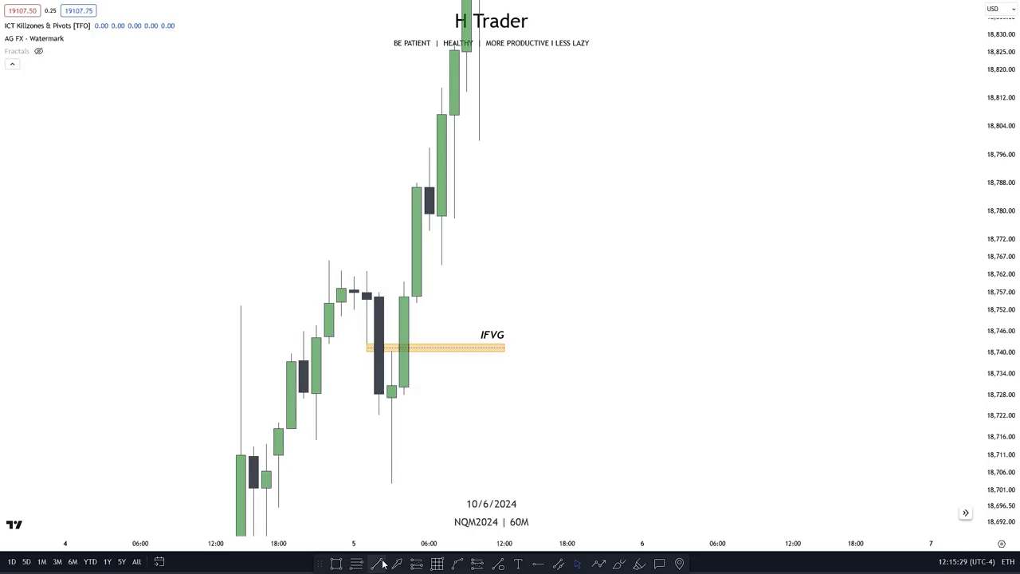
drag(329, 260, 416, 260)
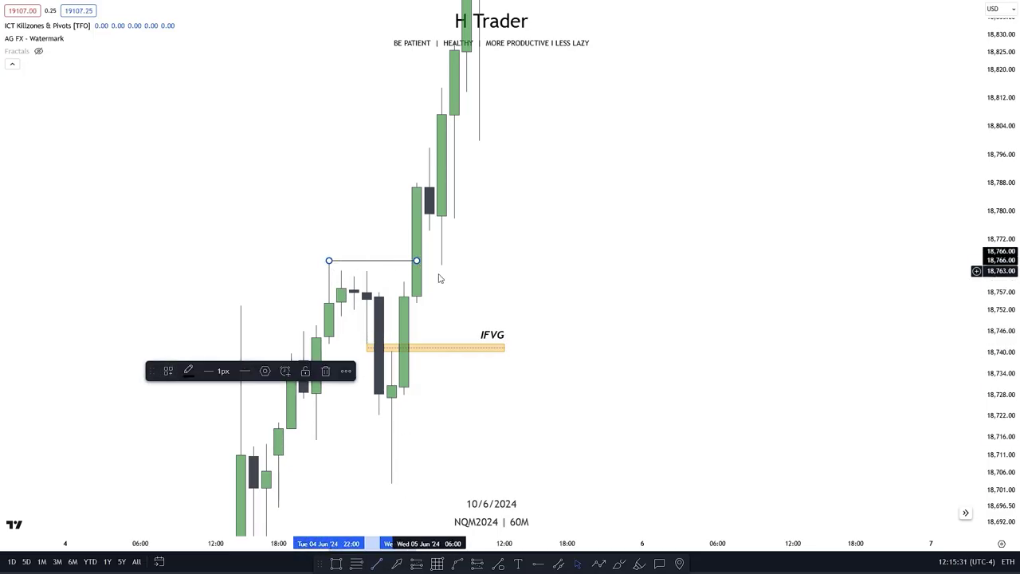
click(251, 217)
drag(485, 297, 483, 274)
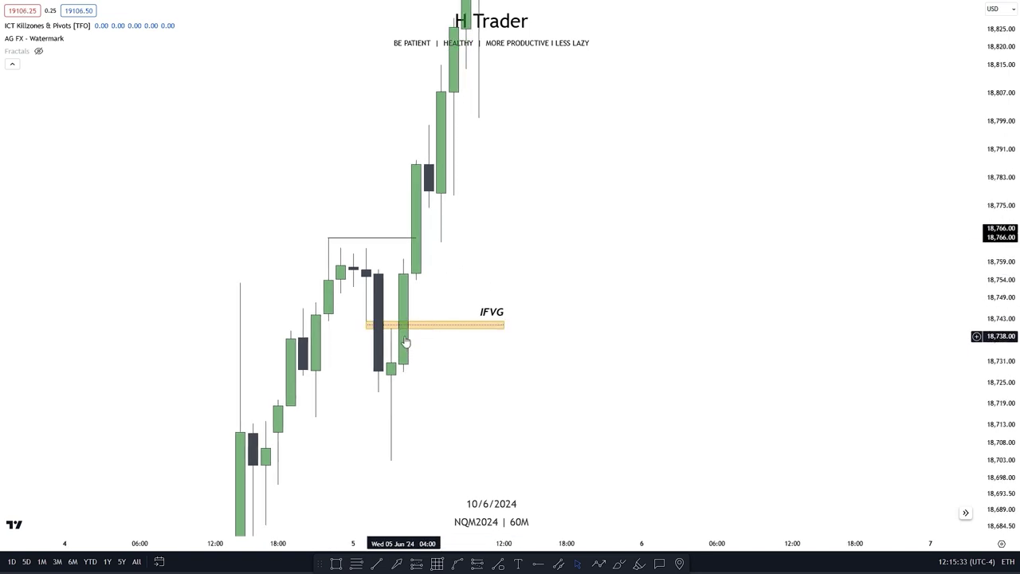
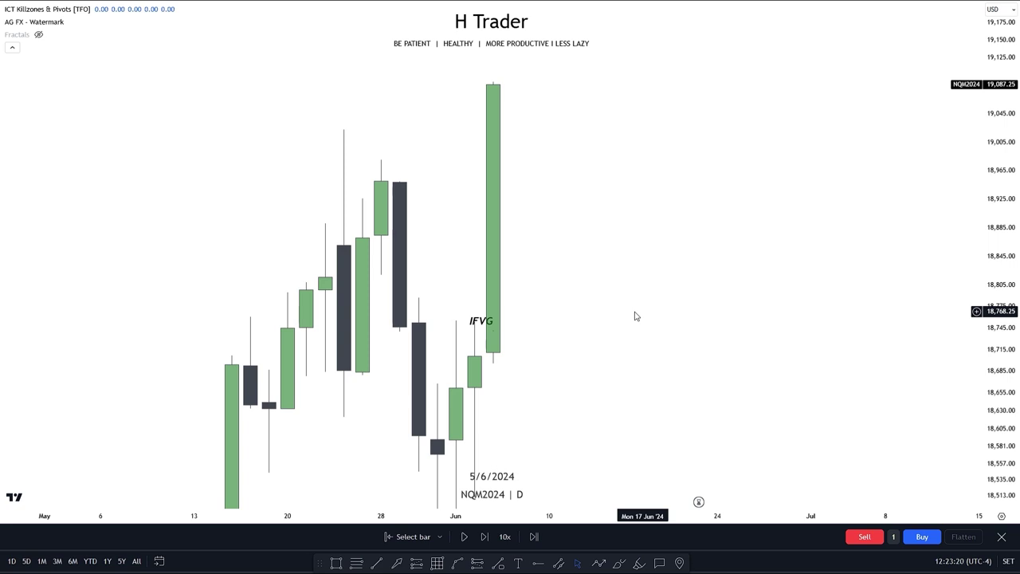
Draw a horizontal line on the daily chart from the 3 June candle's high at 18,755.50, extending past the 5 June candle.
drag(635, 317, 495, 216)
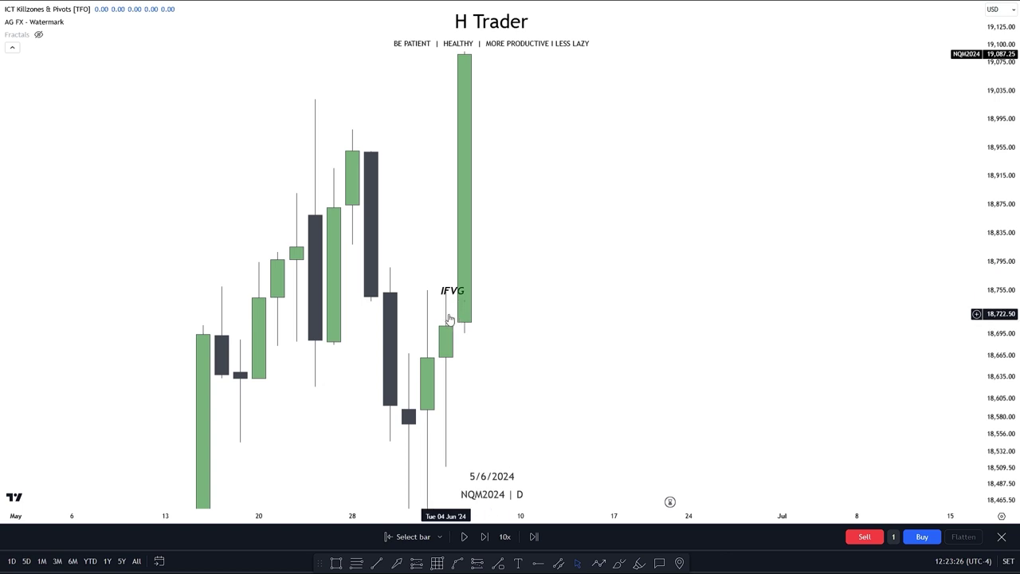
click(376, 563)
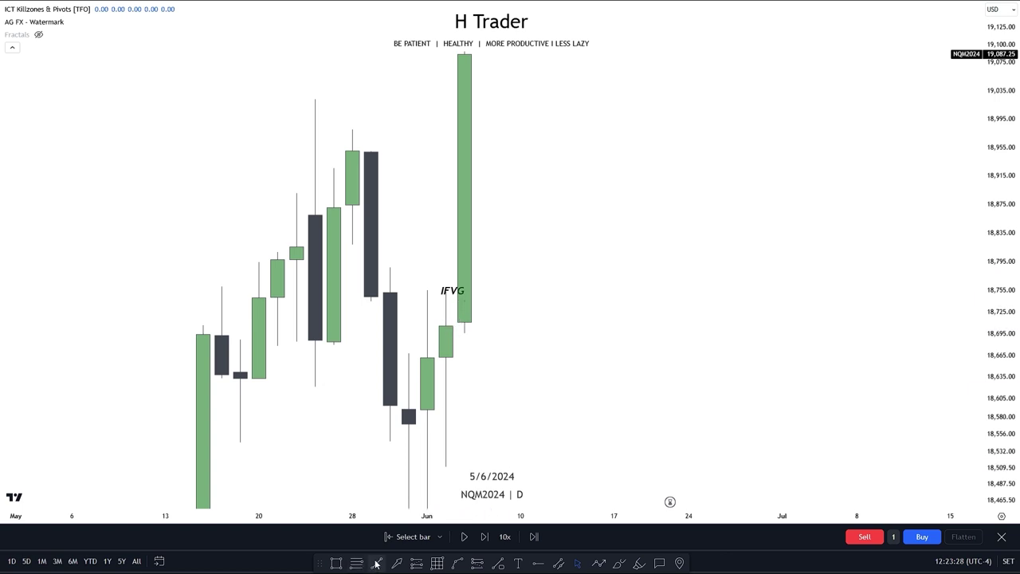
click(428, 290)
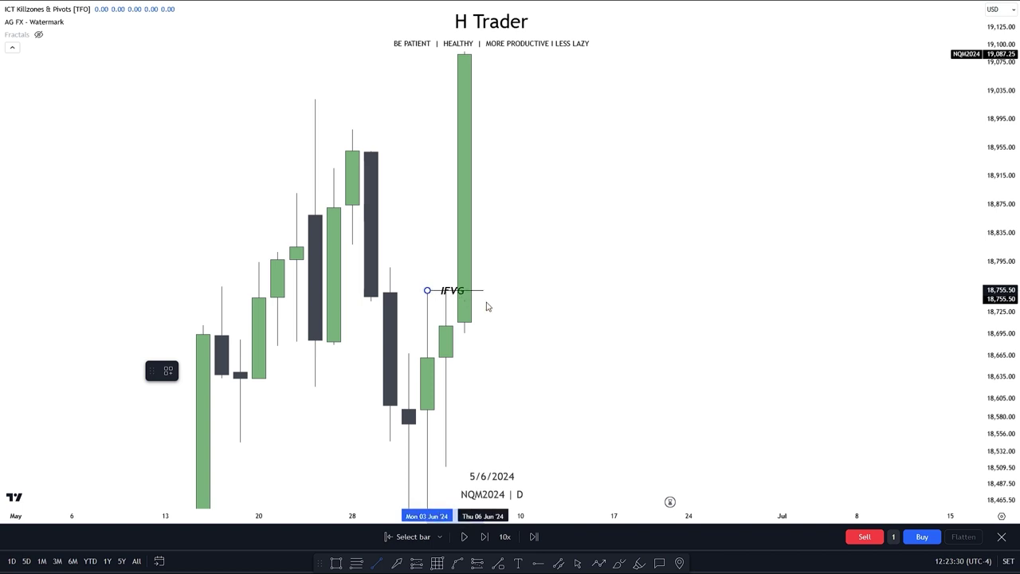
click(540, 290)
click(576, 337)
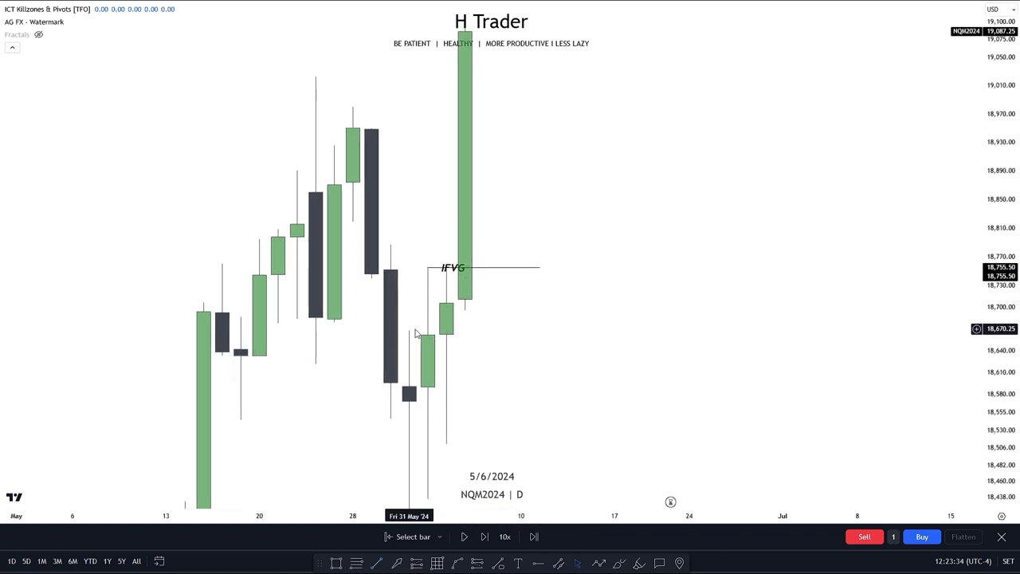
drag(587, 302, 572, 355)
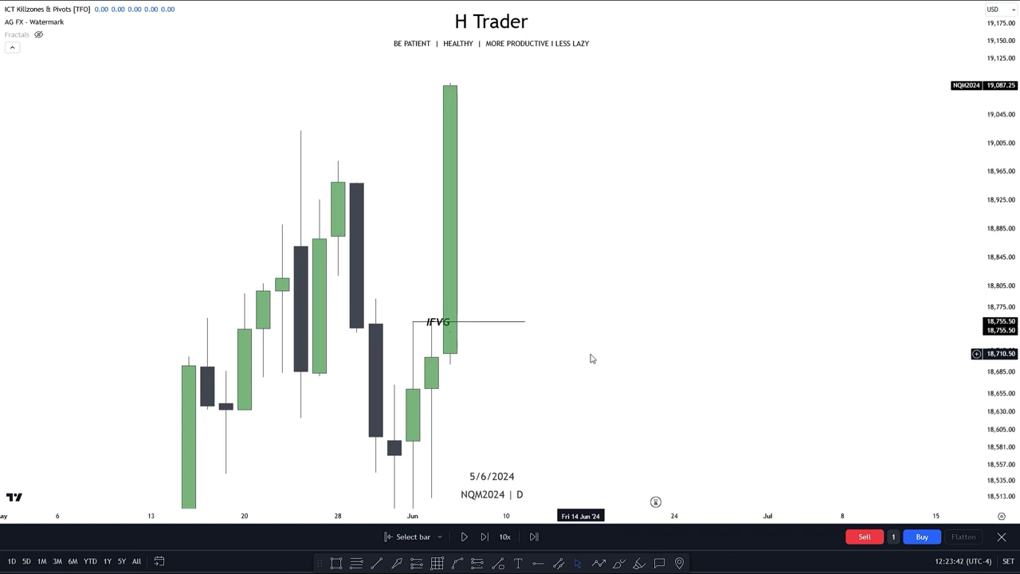
Change the chart interval to 240 minutes and from there to 60 minutes.
text(240)
key(Return)
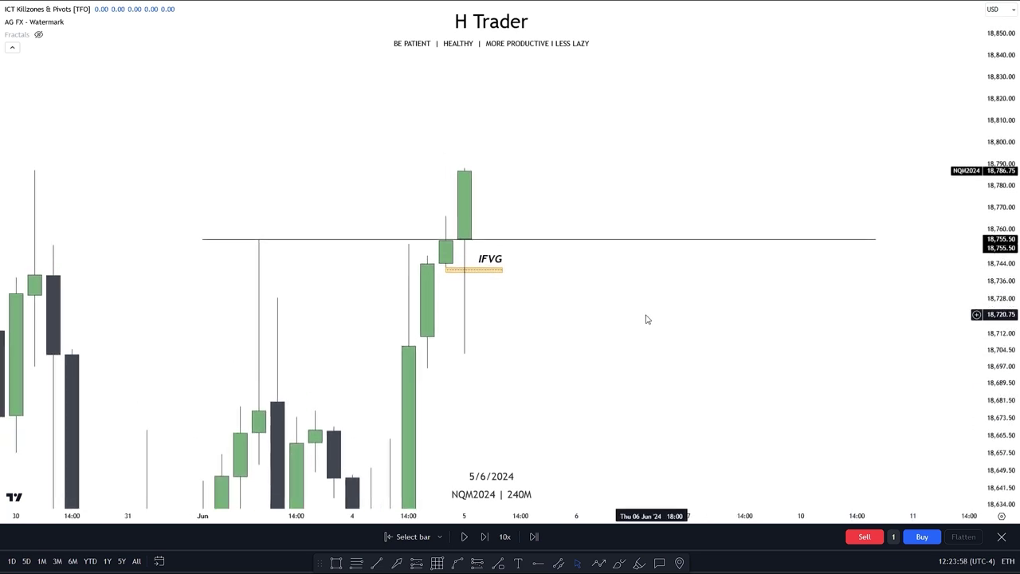
text(60)
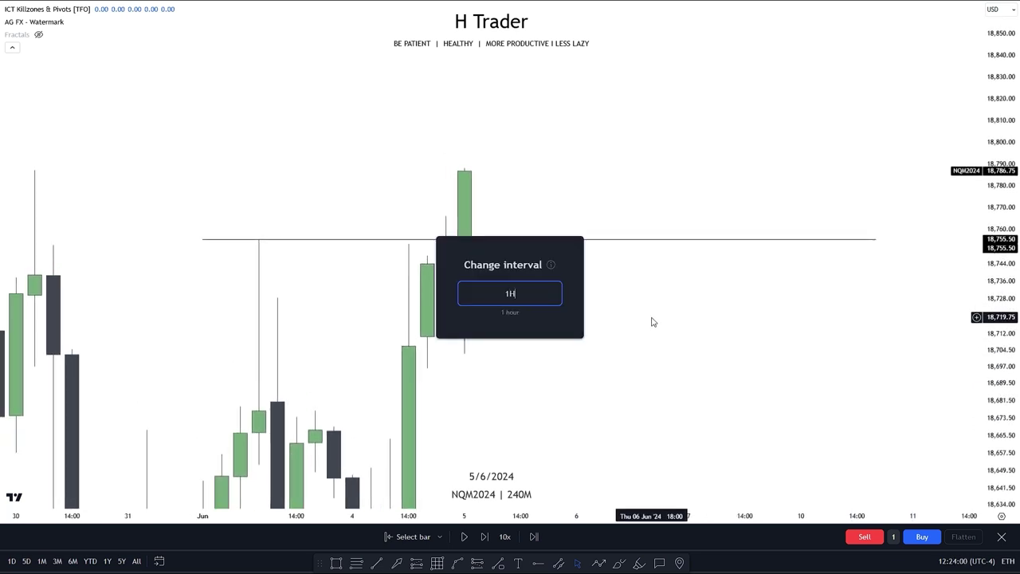
key(Return)
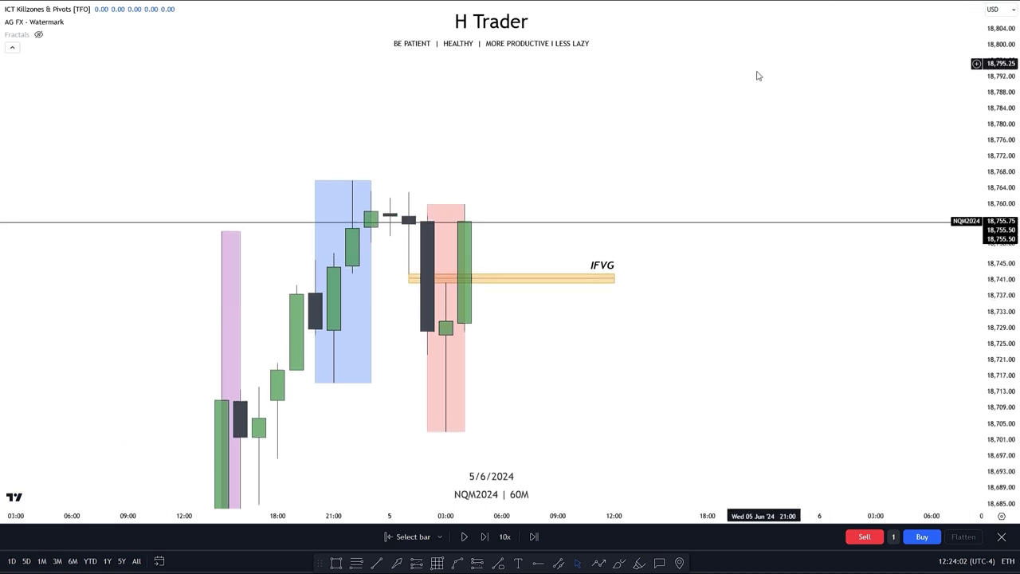
Draw a horizontal line in the 60-minute replay from the high of the blue session box at 18,766.00.
drag(526, 245, 472, 278)
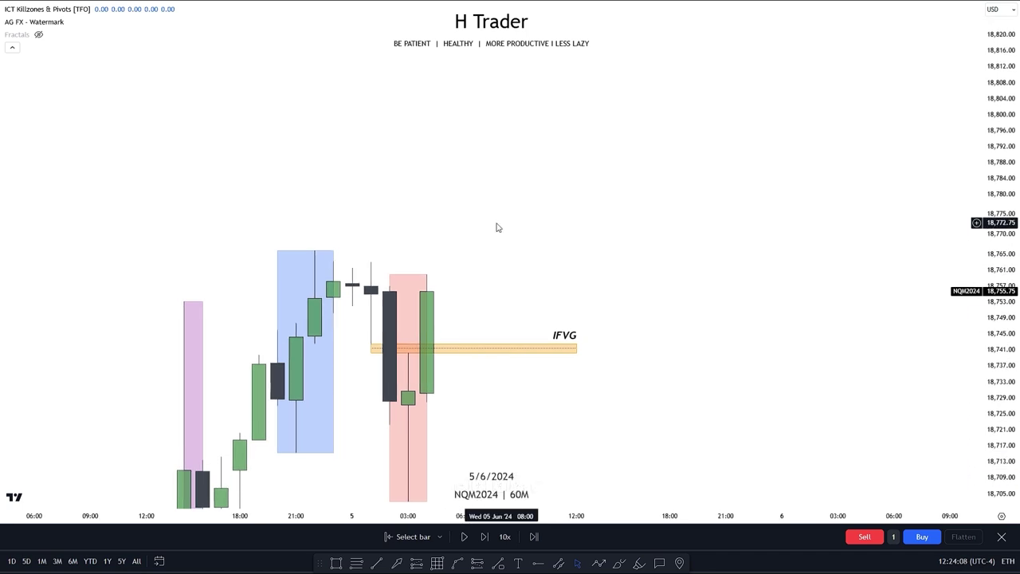
key(alt+t)
click(311, 252)
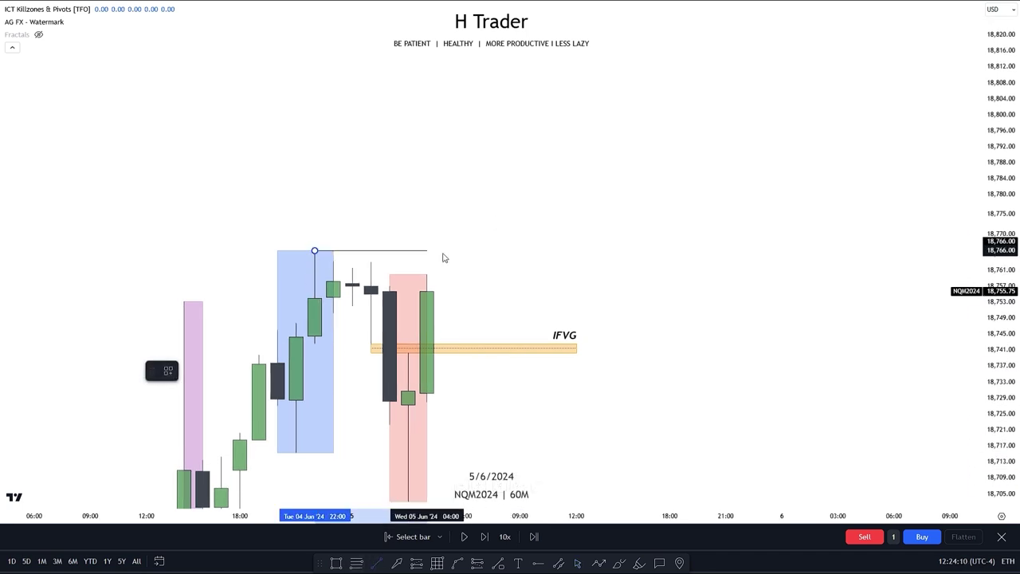
click(521, 251)
Run the 60-minute replay forward to the 5 June 08:00 candle and undo the pink rectangle over the gap around the 05:00 candle.
click(464, 536)
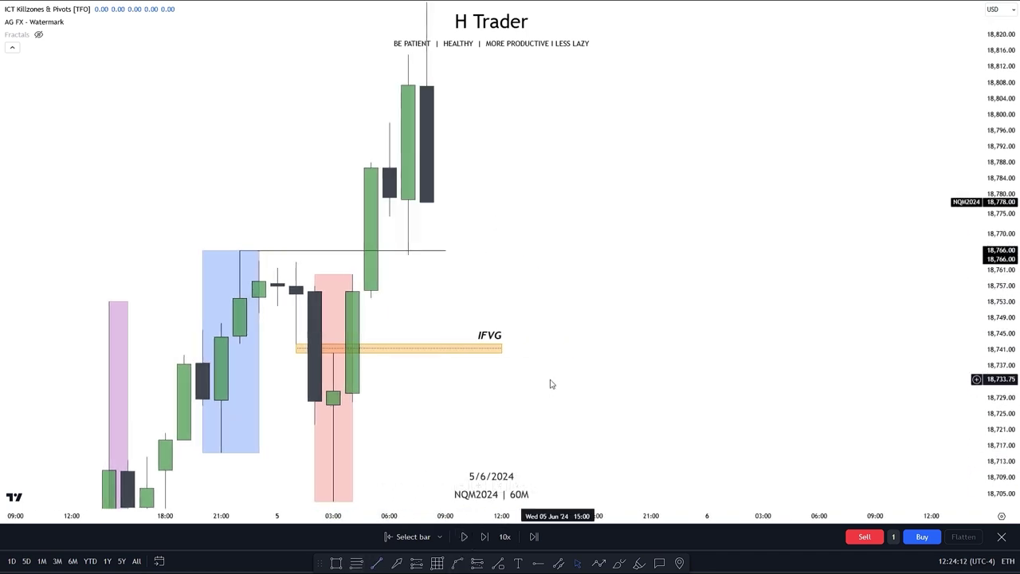
key(shift+Down)
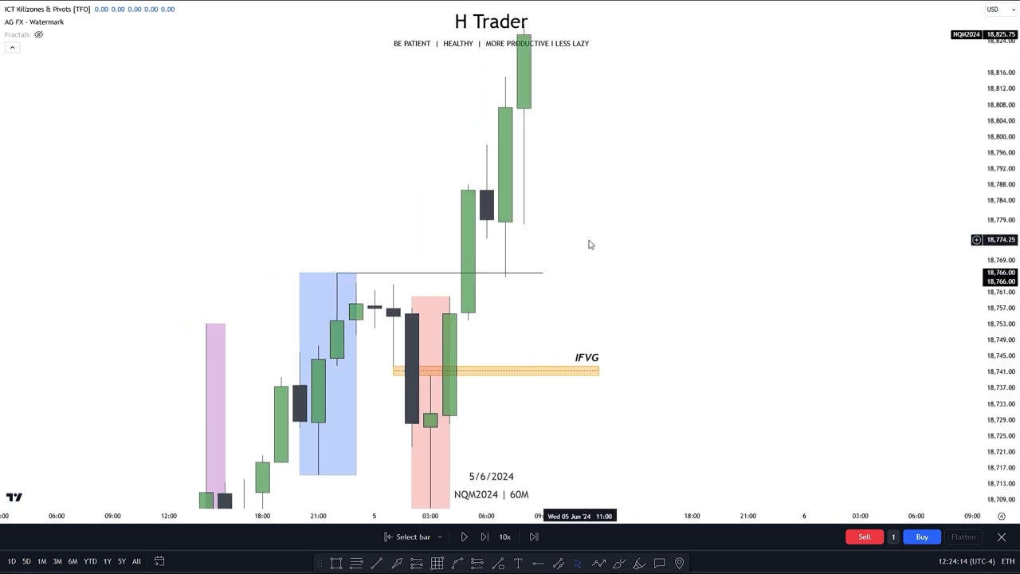
key(ctrl+z)
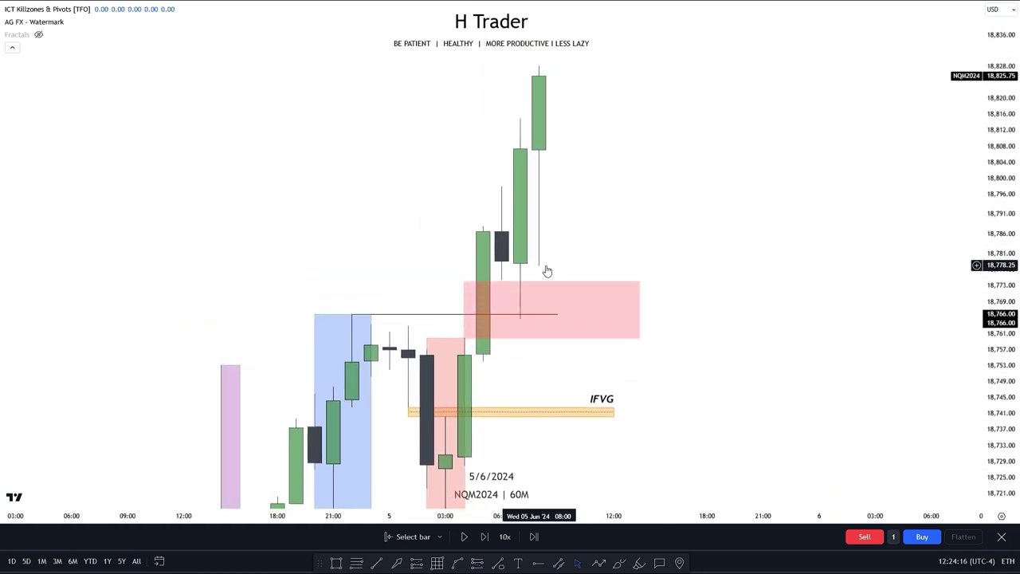
key(ctrl+z)
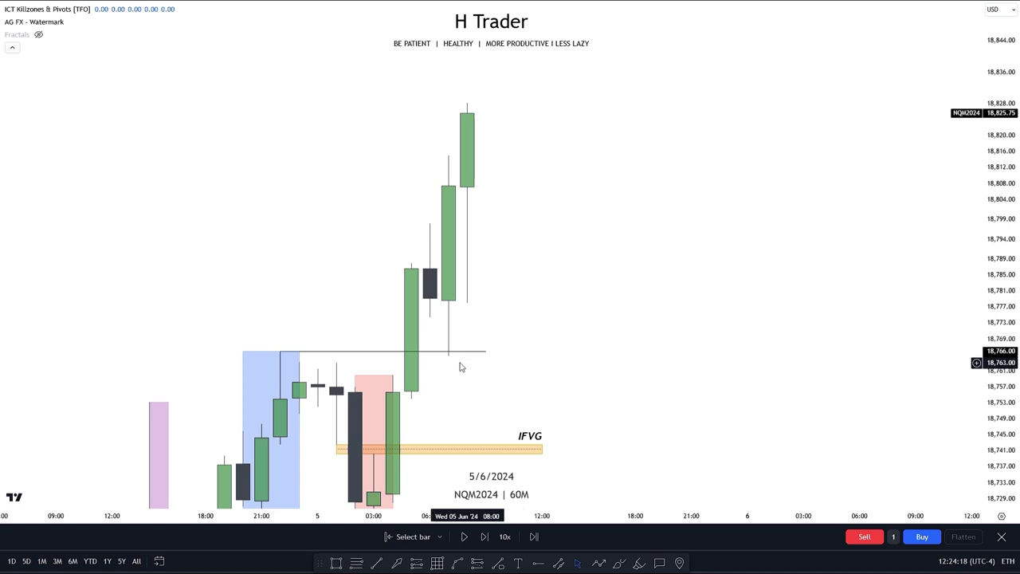